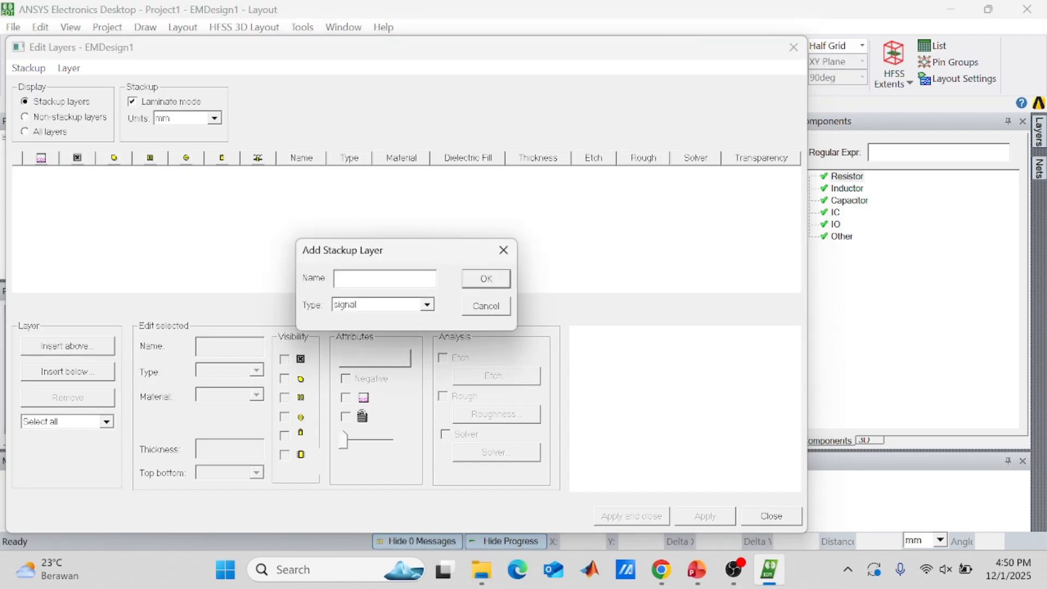
# Step: Add a signal stackup layer named "Top layer"
pyautogui.write('Top layer')
pyautogui.click(412, 303)
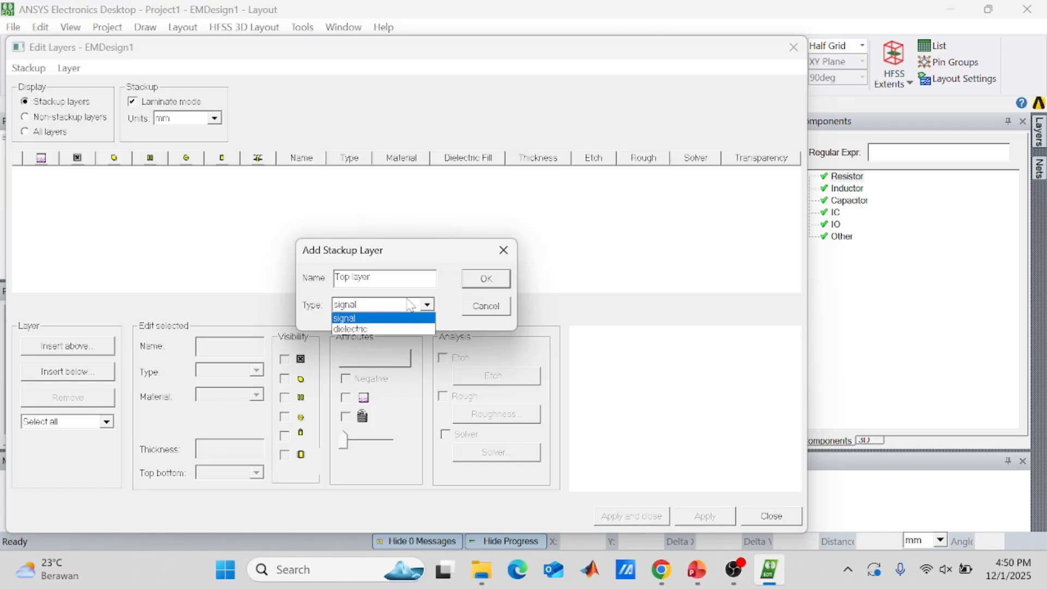
pyautogui.click(375, 317)
pyautogui.click(485, 279)
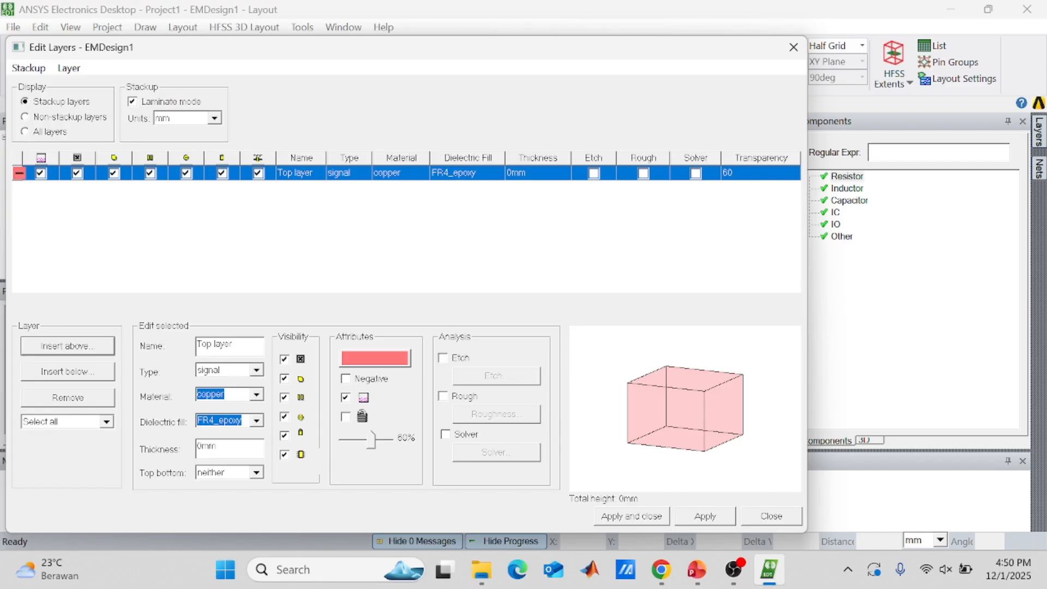
# Step: Set Top layer's thickness to 1.4mil, designate it as the top layer, and apply the changes
pyautogui.press('Delete')
pyautogui.write('1.4mil')
pyautogui.click(219, 472)
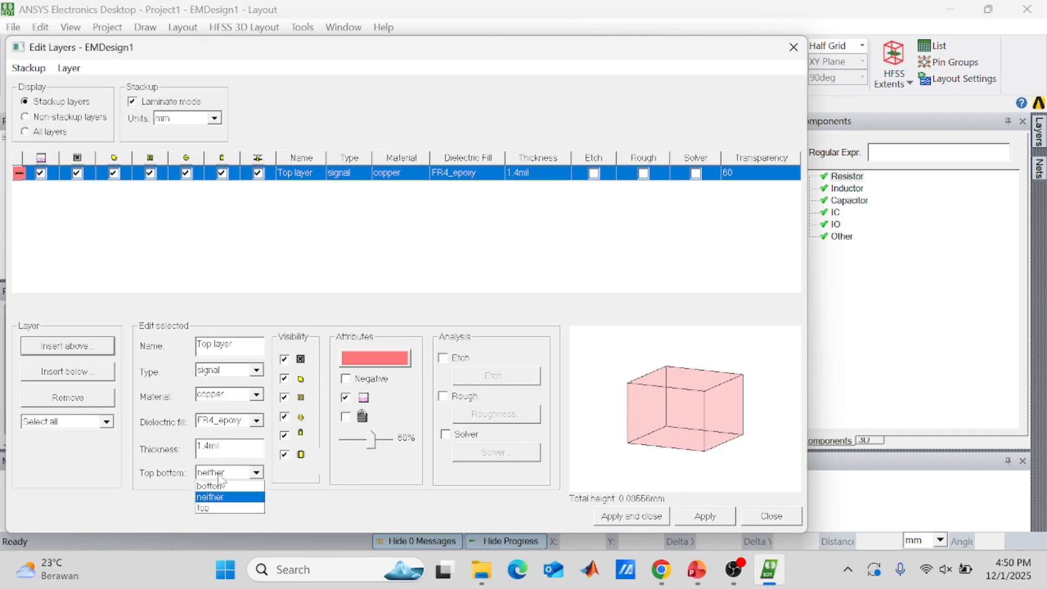
pyautogui.click(203, 508)
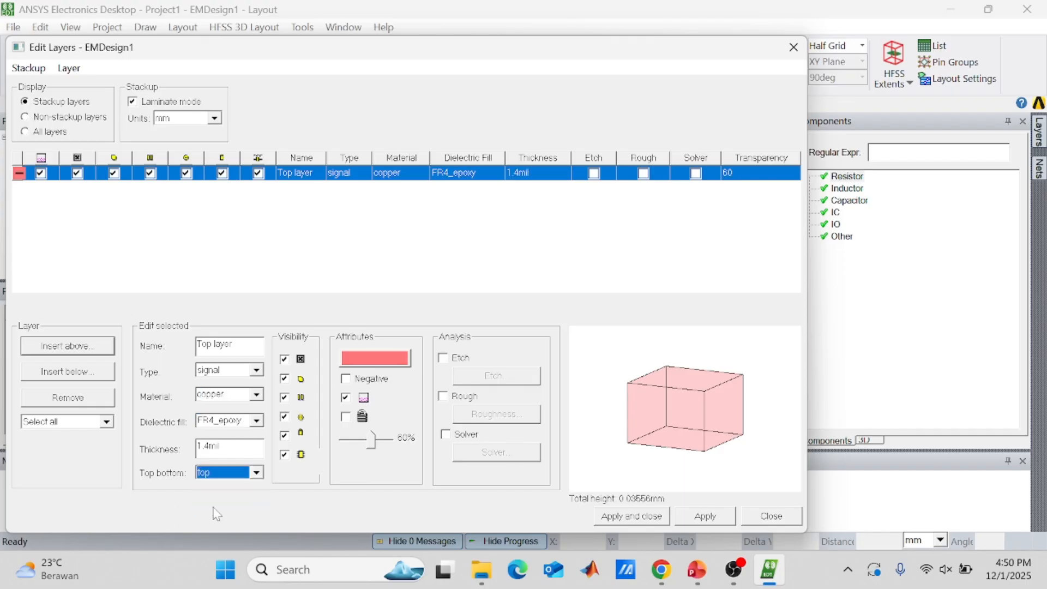
pyautogui.click(704, 514)
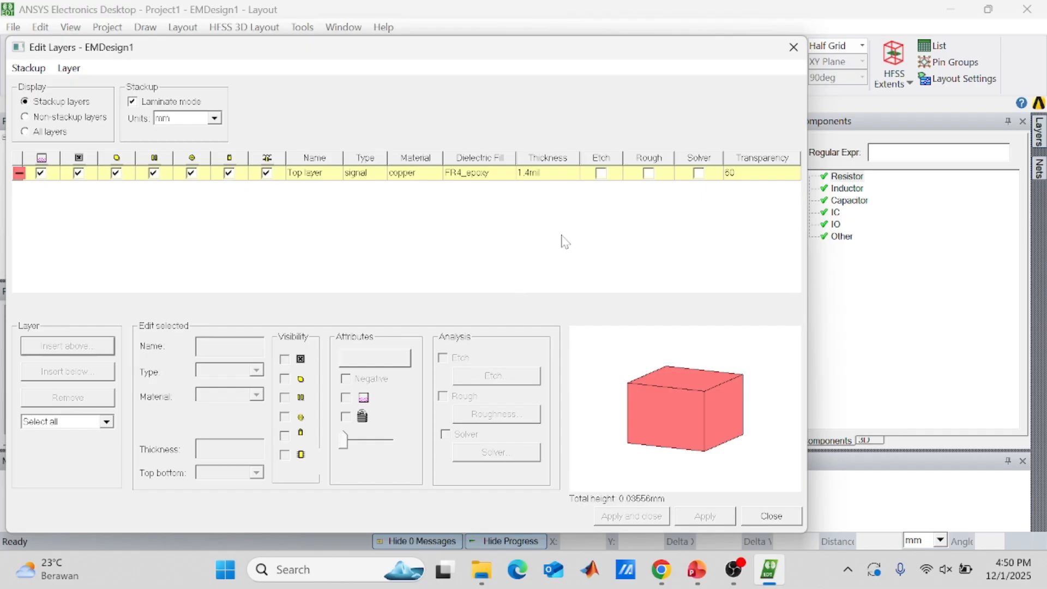
# Step: Change the stackup units to mil and insert a dielectric layer named "Dielectric Layer" below Top layer
pyautogui.click(191, 118)
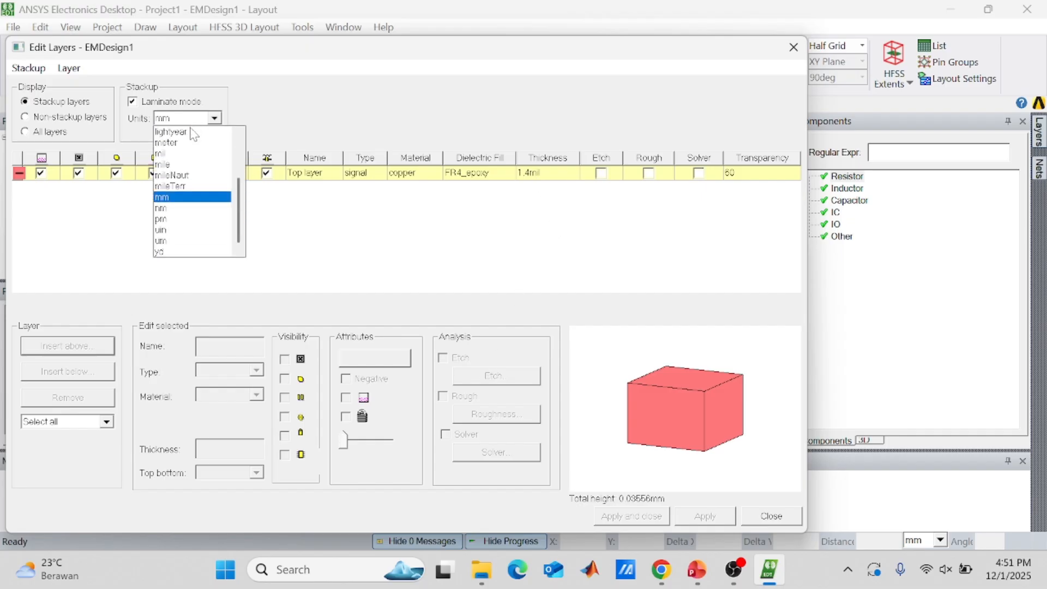
pyautogui.click(186, 154)
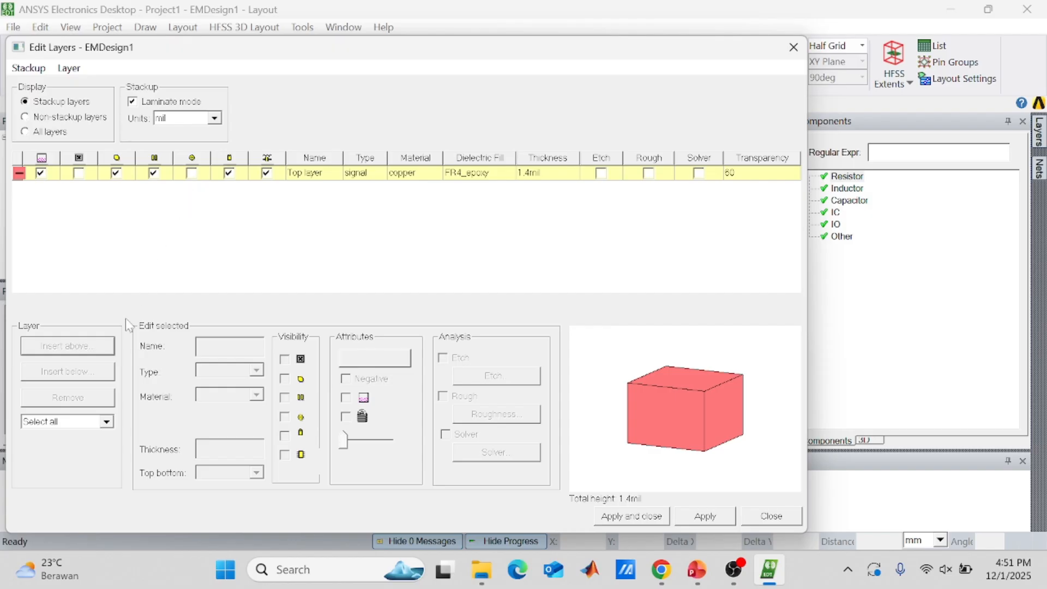
pyautogui.click(201, 175)
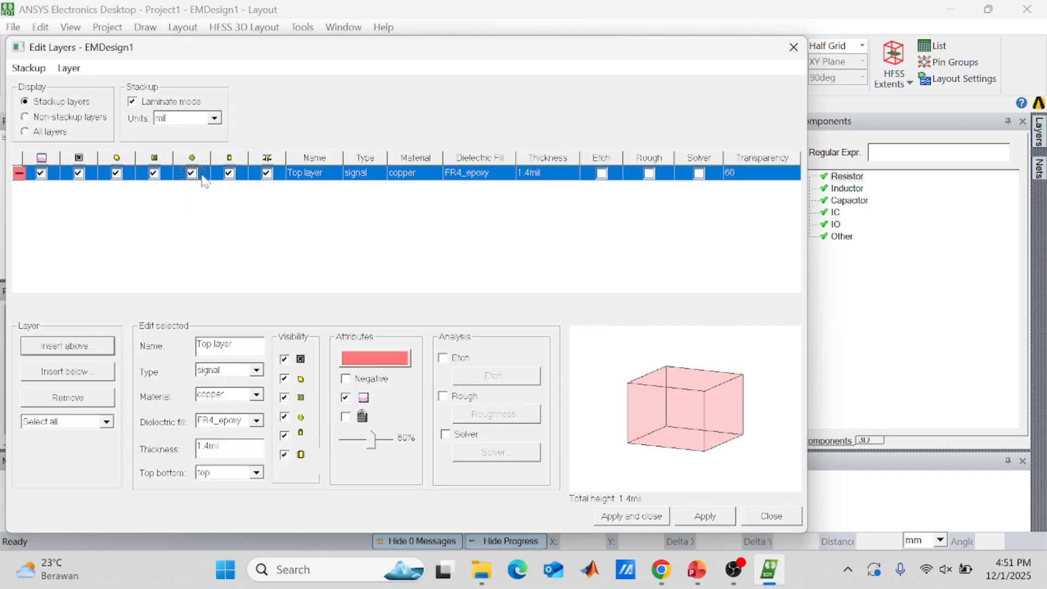
pyautogui.click(66, 371)
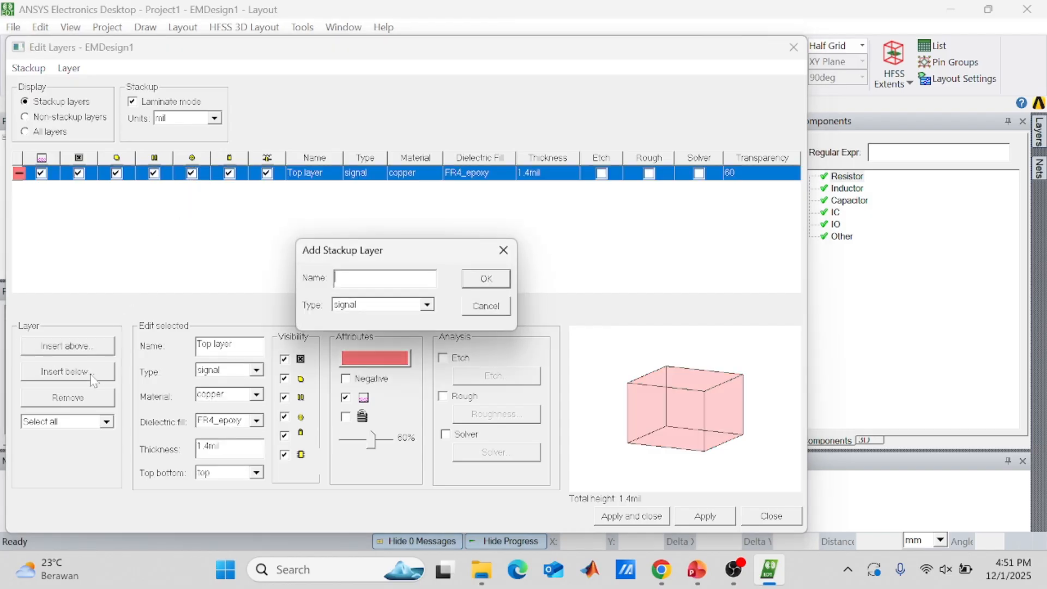
pyautogui.write('Dielectric')
pyautogui.click(404, 308)
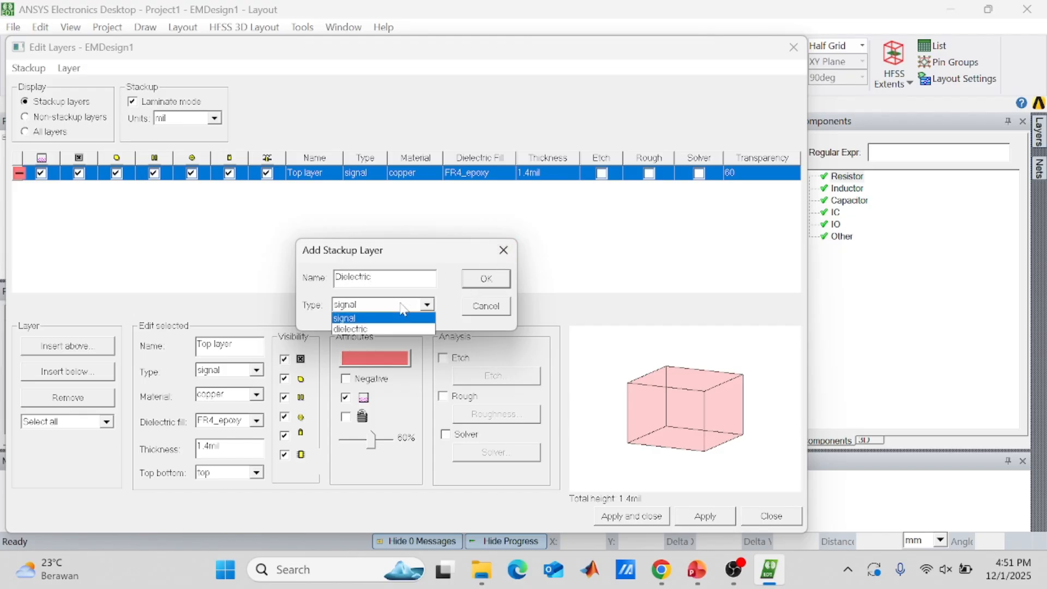
pyautogui.click(378, 327)
pyautogui.click(372, 278)
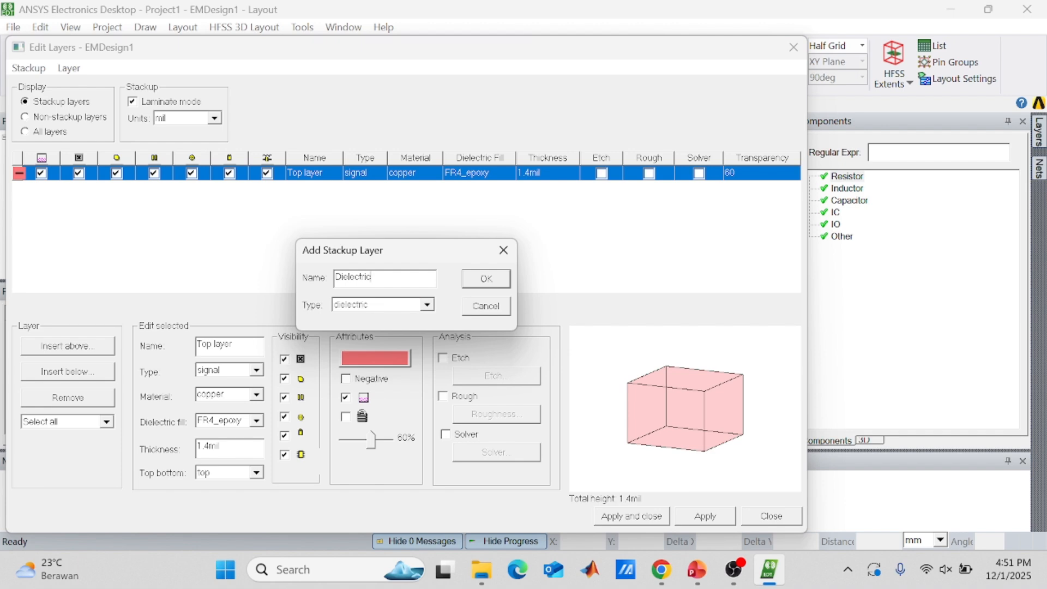
pyautogui.write('Layer')
pyautogui.click(479, 280)
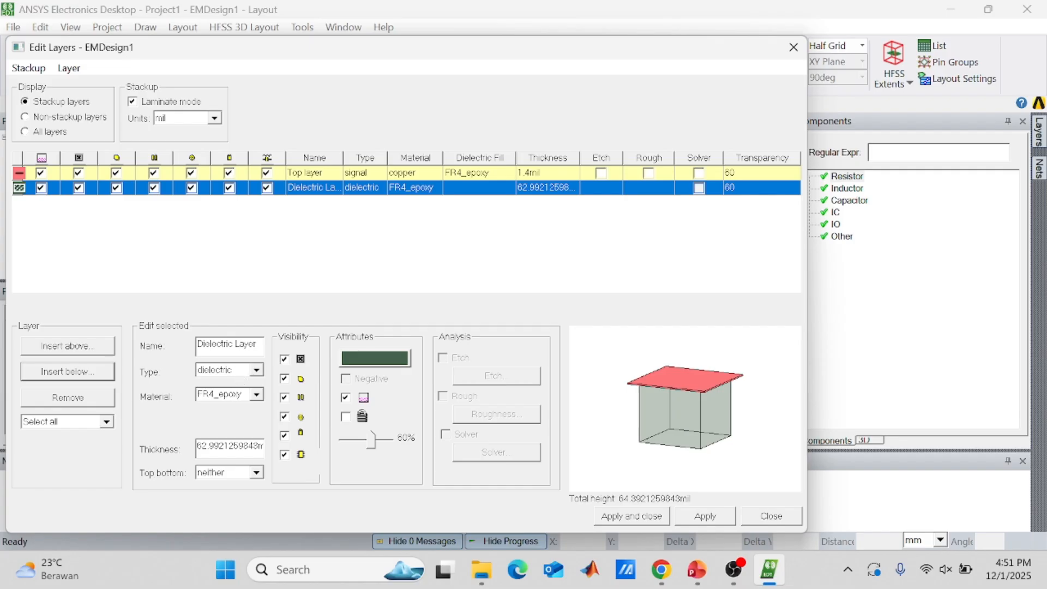
# Step: Give Dielectric Layer FR4_epoxy material, a thickness of 20mil and the top/bottom designation neither, and apply the changes
pyautogui.click(256, 394)
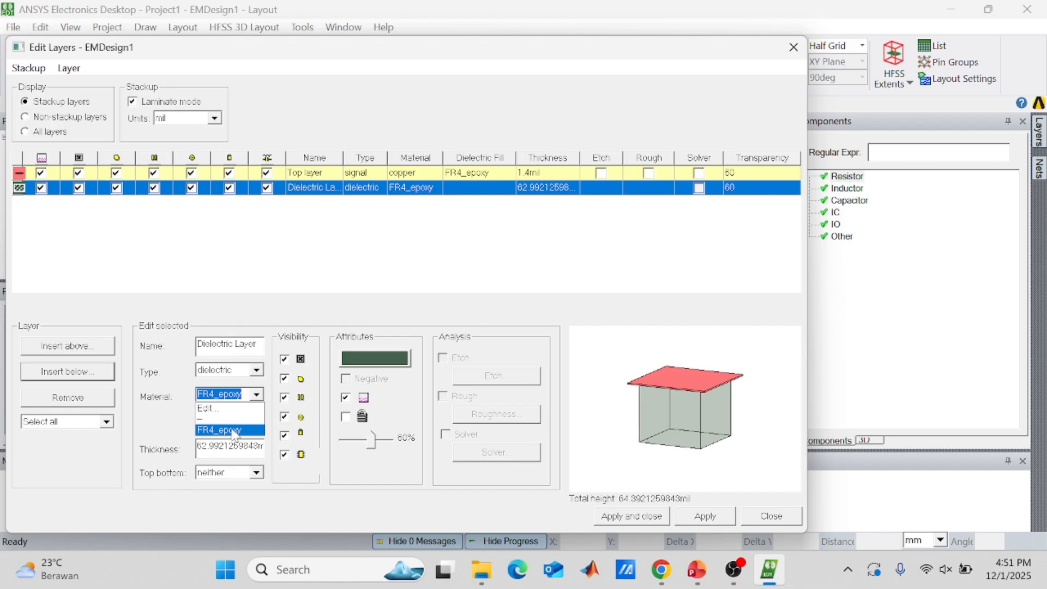
pyautogui.click(232, 428)
pyautogui.click(219, 447)
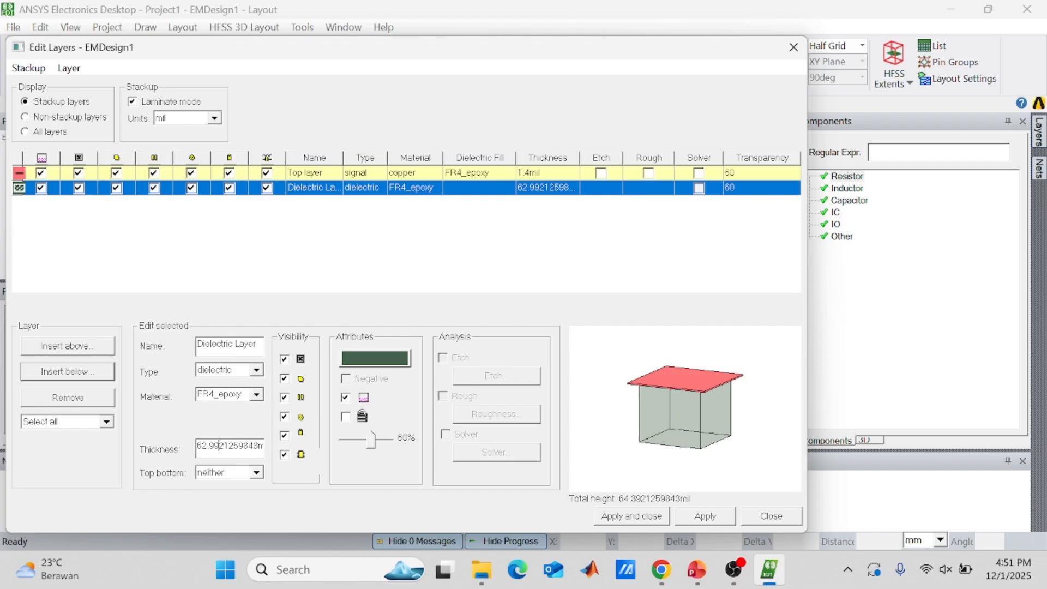
pyautogui.press('BackSpace')
pyautogui.press('BackSpace')
pyautogui.press('BackSpace')
pyautogui.press('BackSpace')
pyautogui.press('BackSpace')
pyautogui.press('Delete')
pyautogui.press('Delete')
pyautogui.press('Delete')
pyautogui.press('Delete')
pyautogui.press('Delete')
pyautogui.press('Delete')
pyautogui.press('Delete')
pyautogui.press('Delete')
pyautogui.press('Delete')
pyautogui.press('Delete')
pyautogui.press('Delete')
pyautogui.write('20mil')
pyautogui.click(211, 475)
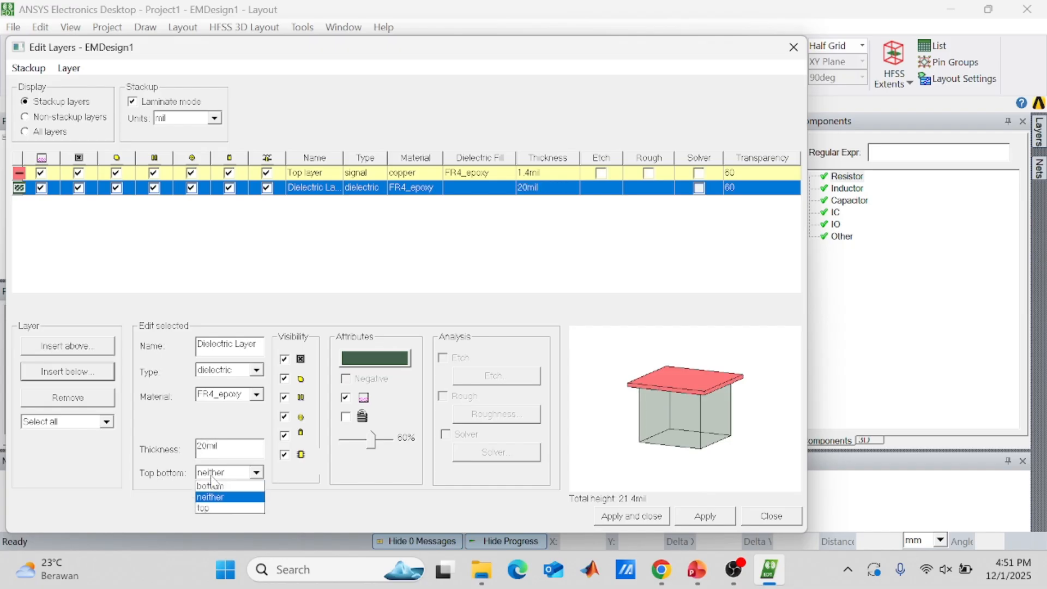
pyautogui.click(212, 478)
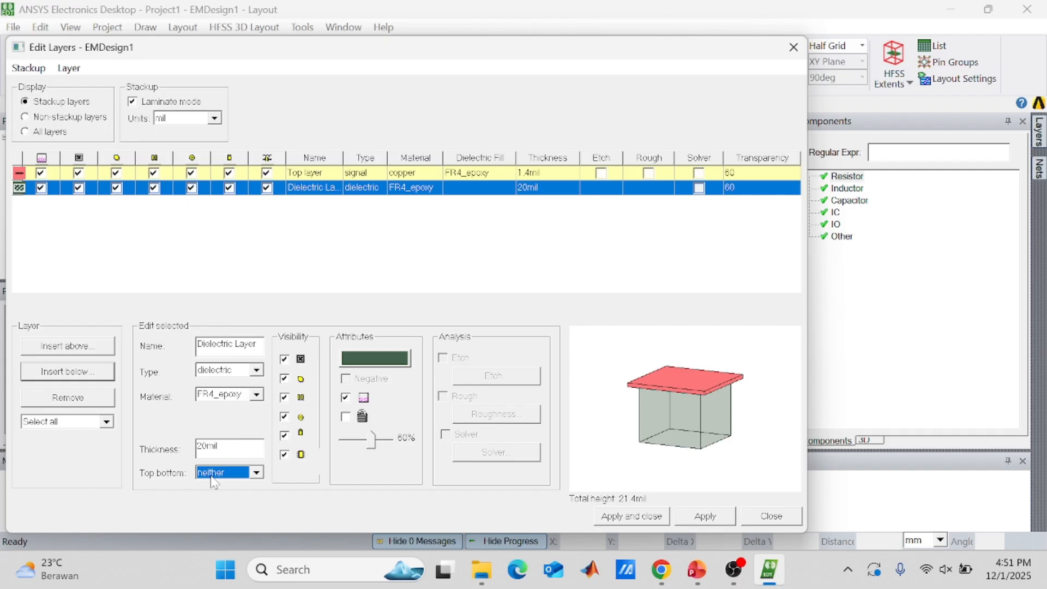
pyautogui.click(702, 516)
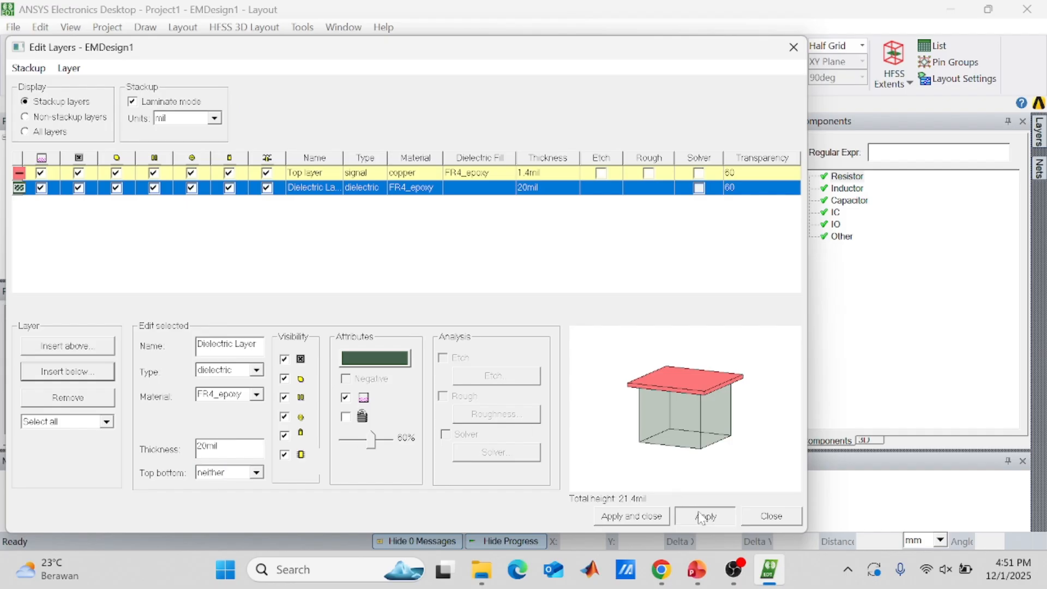
# Step: Insert a signal layer named "Buttom Layer" below Dielectric Layer
pyautogui.click(278, 188)
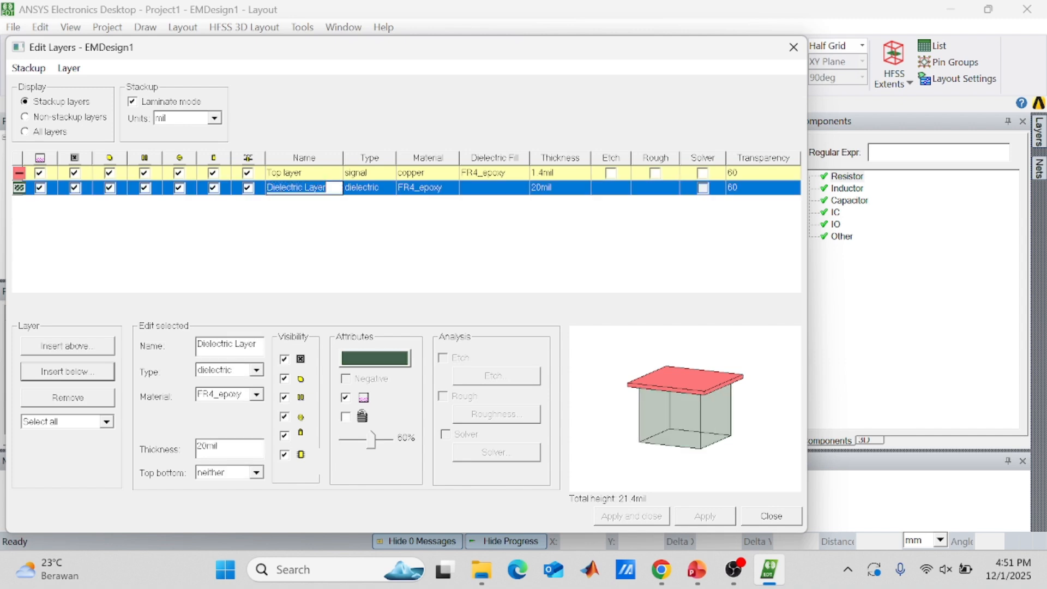
pyautogui.click(94, 374)
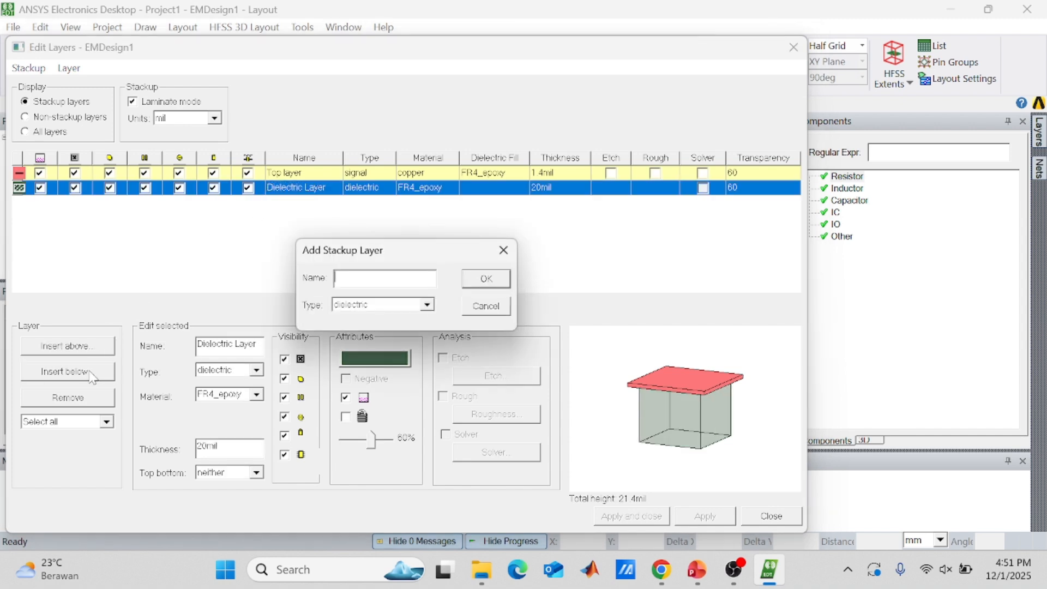
pyautogui.write('Buttom Layer')
pyautogui.click(379, 306)
pyautogui.click(365, 319)
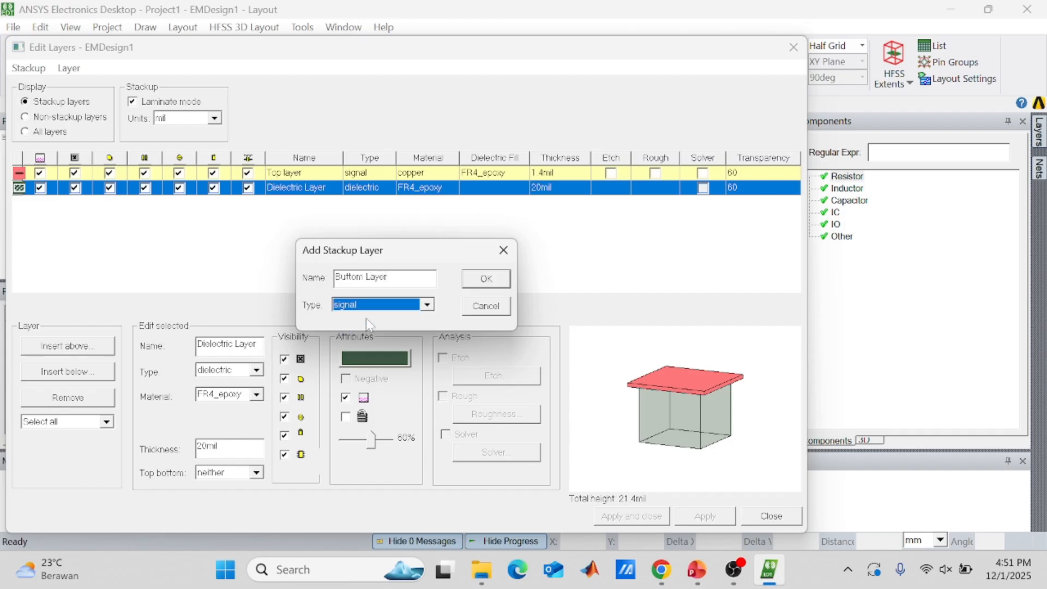
pyautogui.click(487, 279)
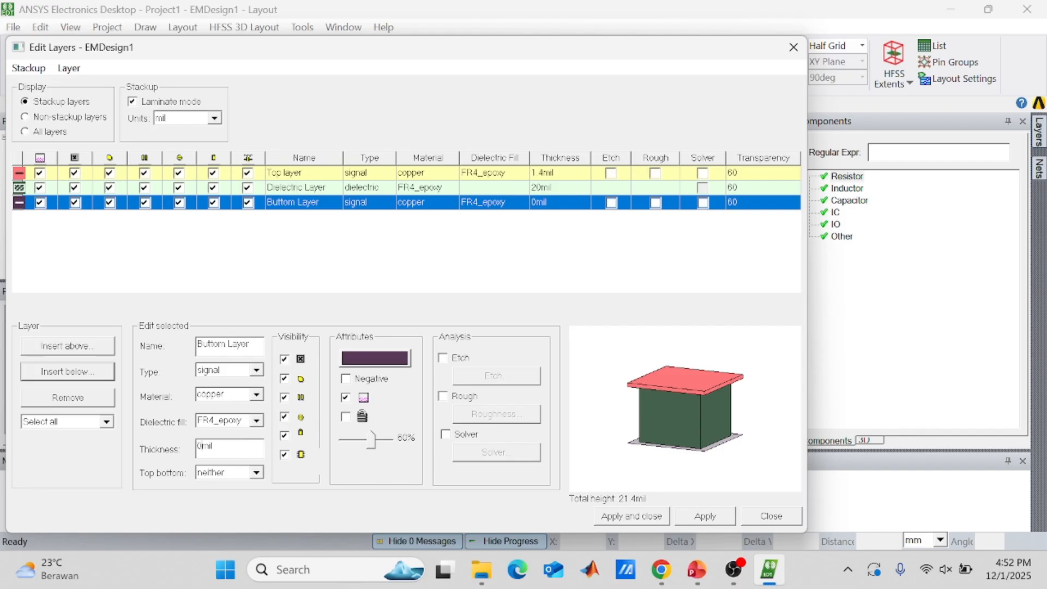
# Step: Set Buttom Layer's thickness to 1.4mil, designate it as bottom, make it negative, and apply the changes
pyautogui.press('Delete')
pyautogui.write('1.4')
pyautogui.click(222, 473)
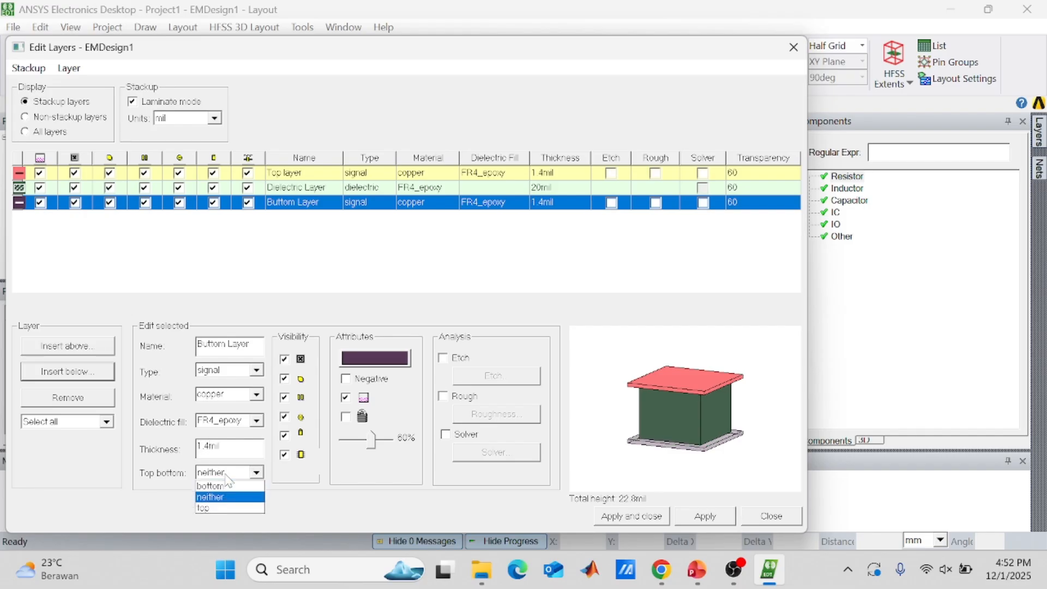
pyautogui.click(221, 487)
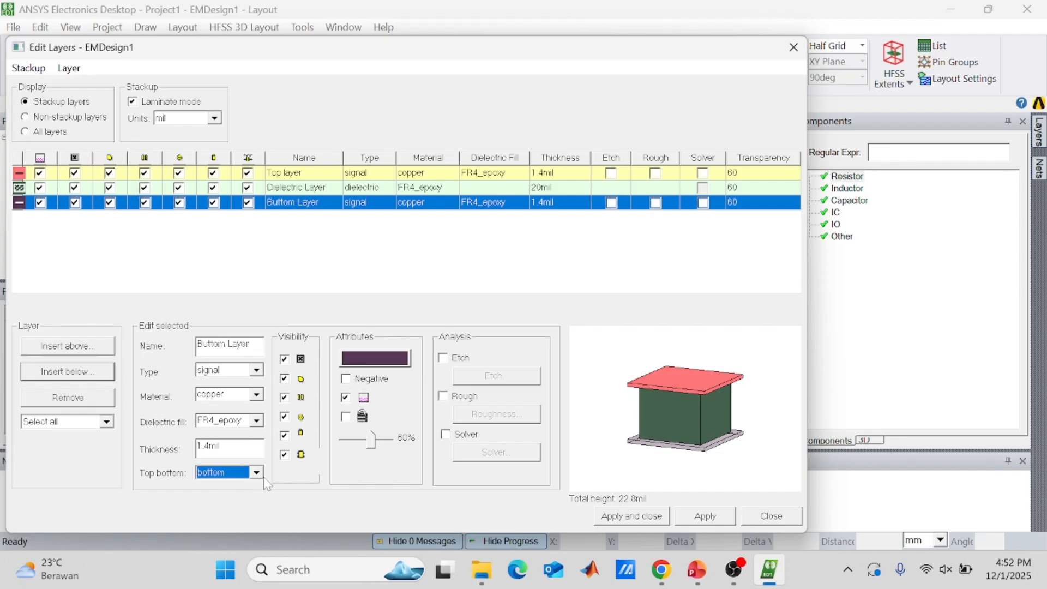
pyautogui.click(347, 380)
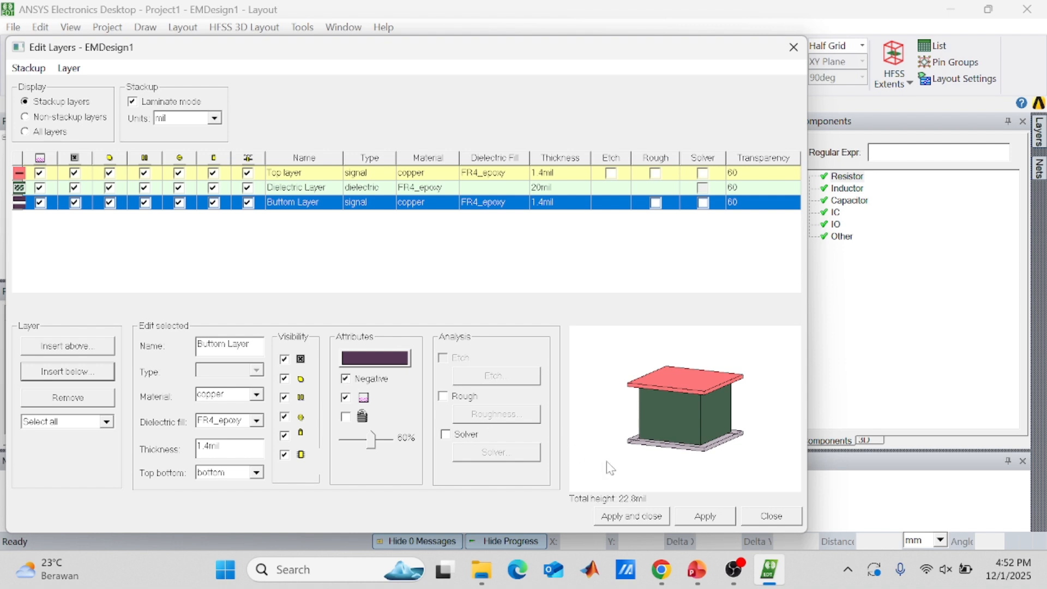
pyautogui.click(692, 516)
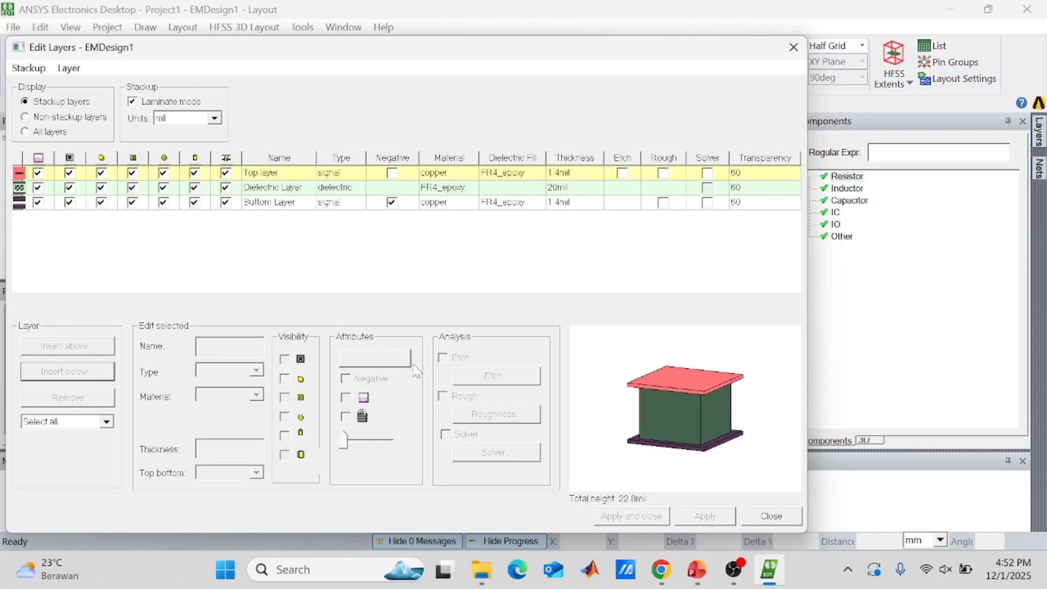
# Step: Review the stackup by selecting the dielectric layers and the signal layers in turn, and close the layer editor
pyautogui.click(82, 423)
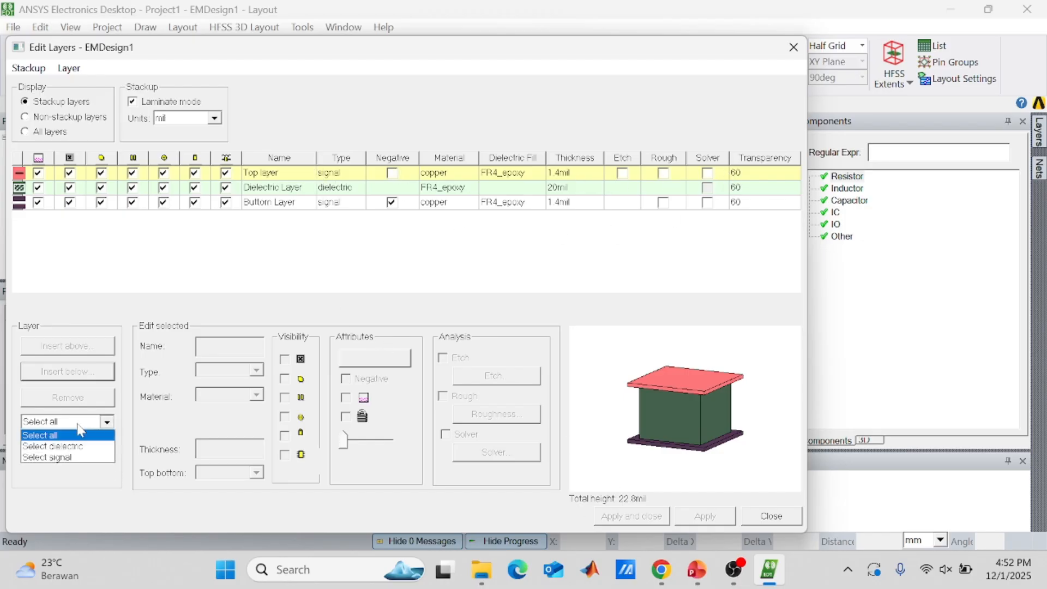
pyautogui.click(53, 446)
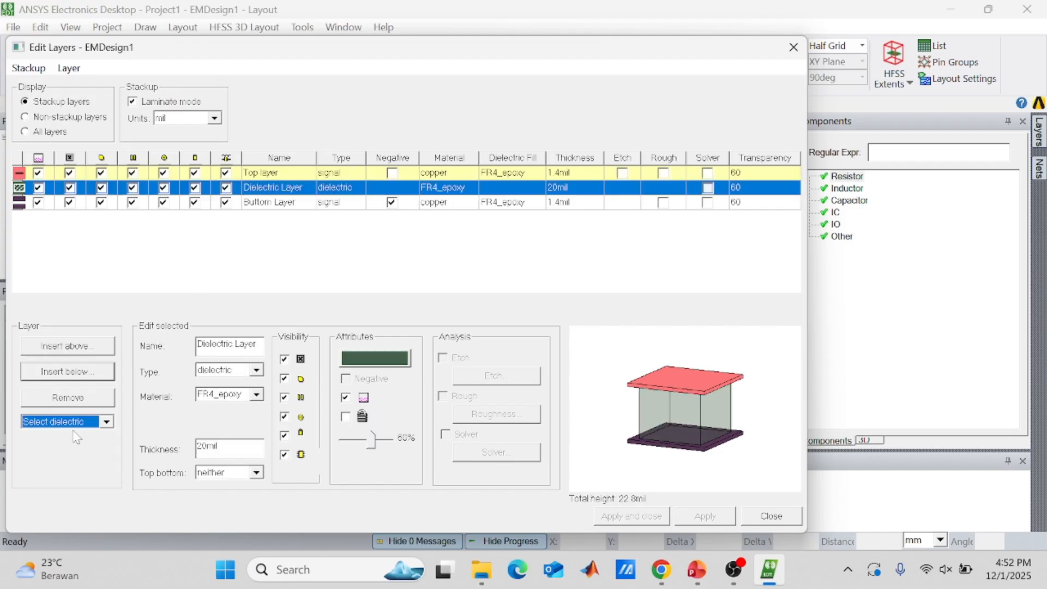
pyautogui.click(106, 422)
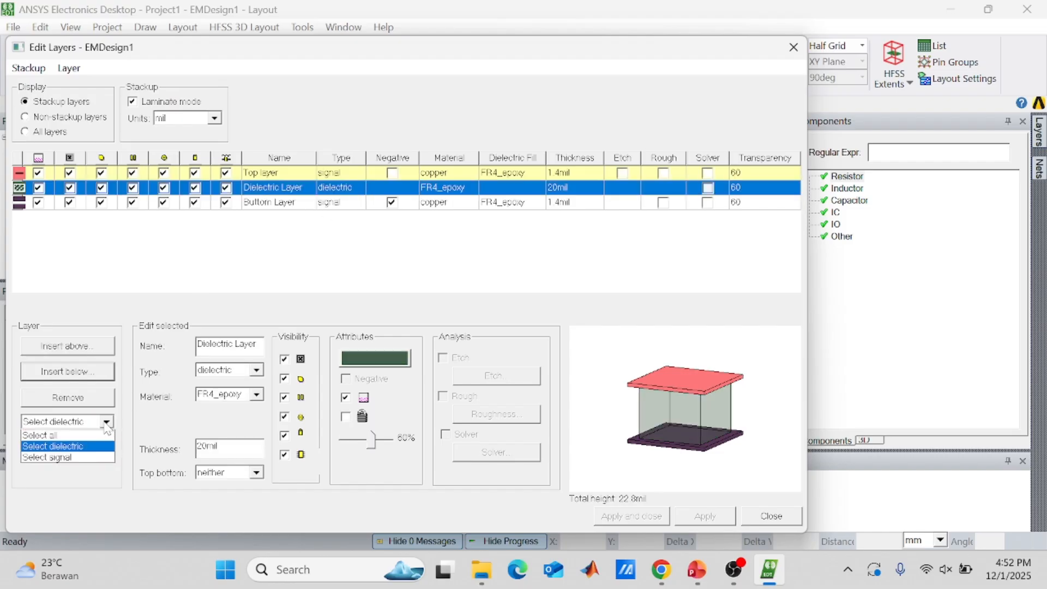
pyautogui.click(81, 458)
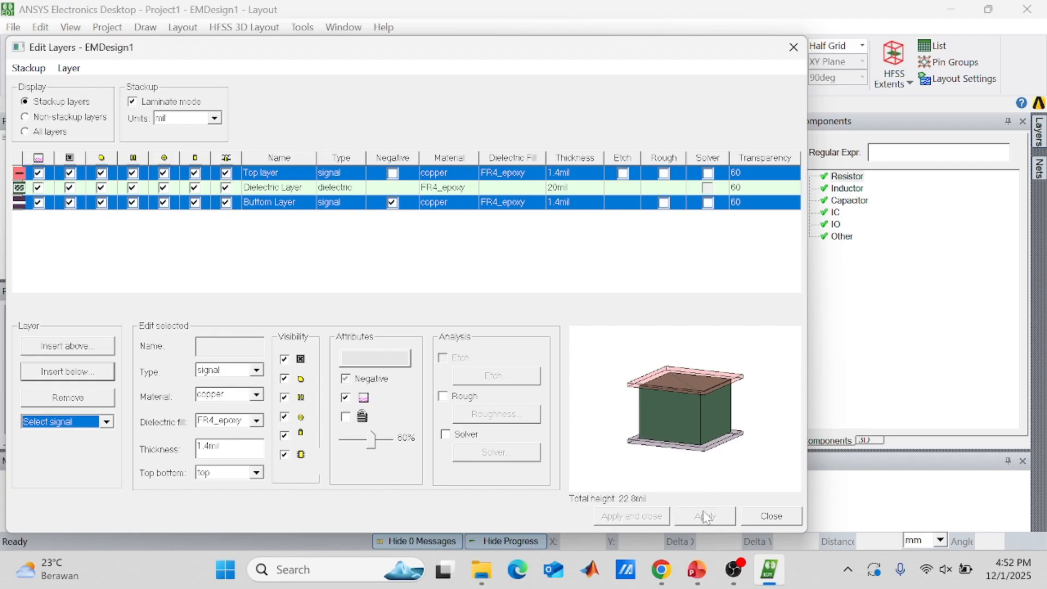
pyautogui.click(765, 521)
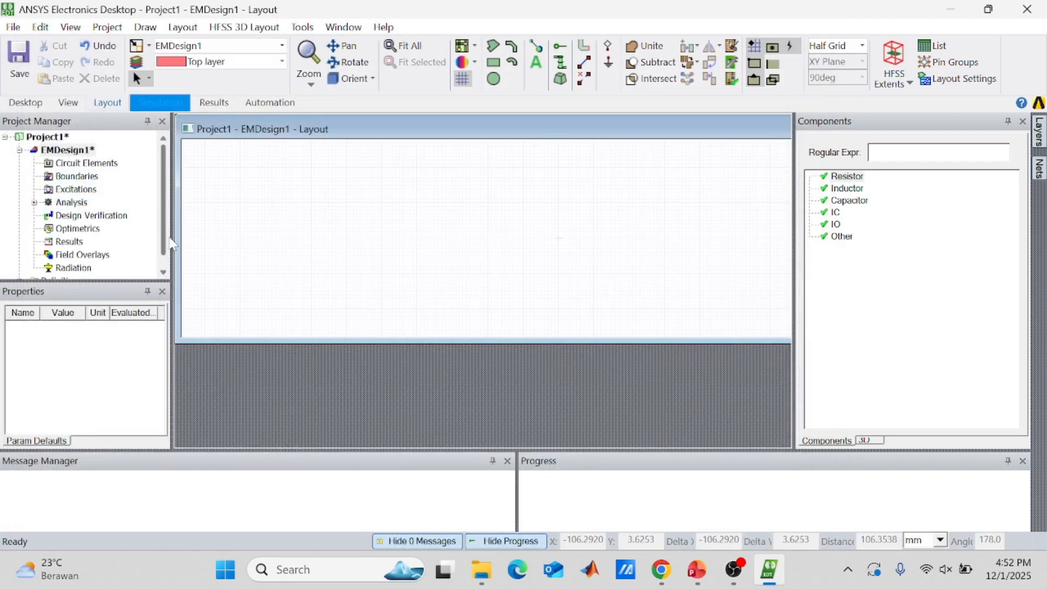
# Step: Open the properties of the copper material from the project's material definitions
pyautogui.moveTo(162, 233); pyautogui.dragTo(164, 264)
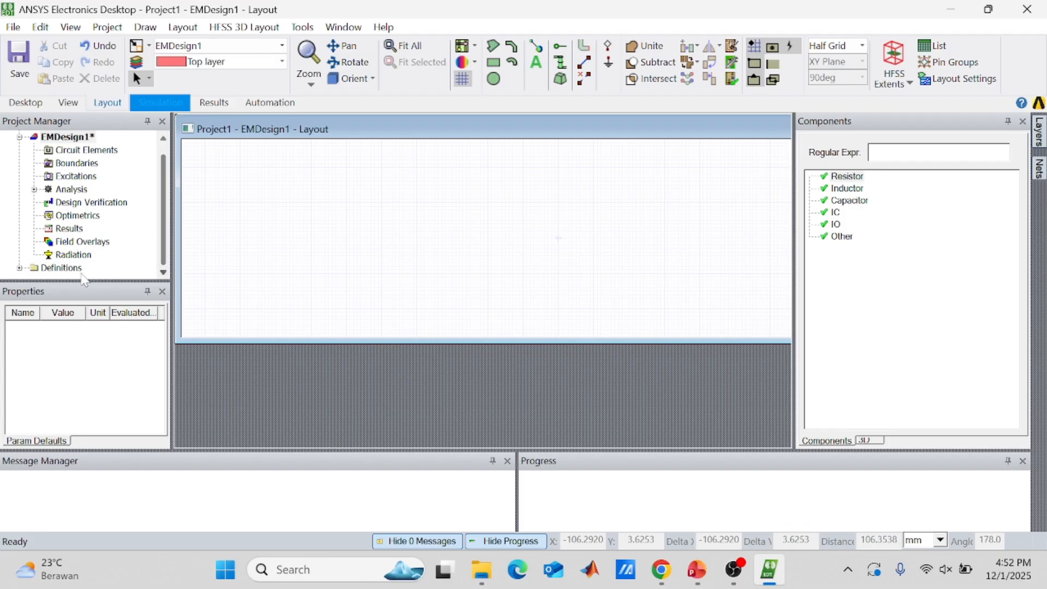
pyautogui.click(19, 269)
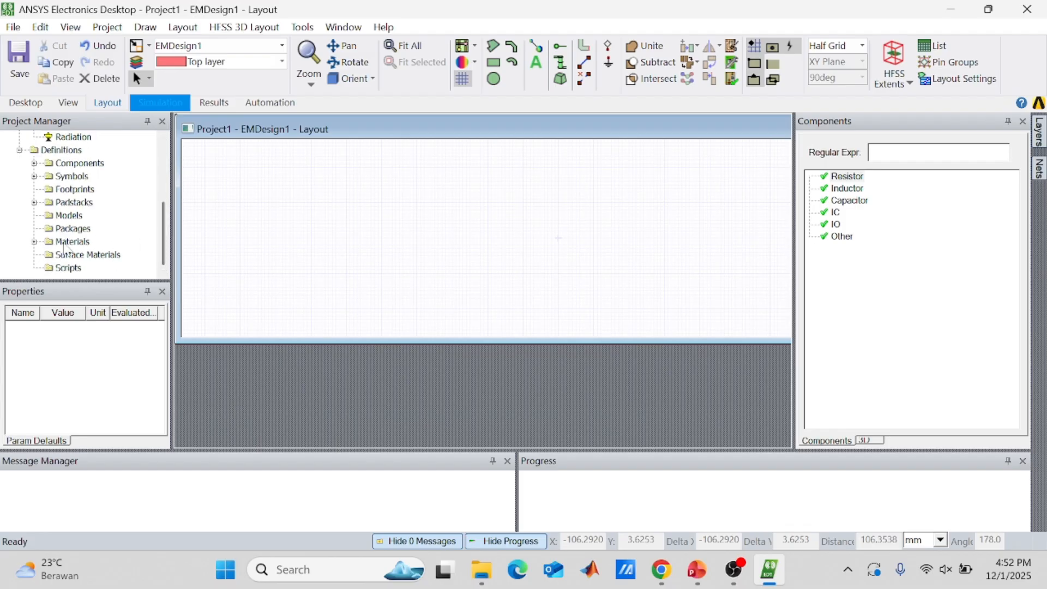
pyautogui.click(34, 242)
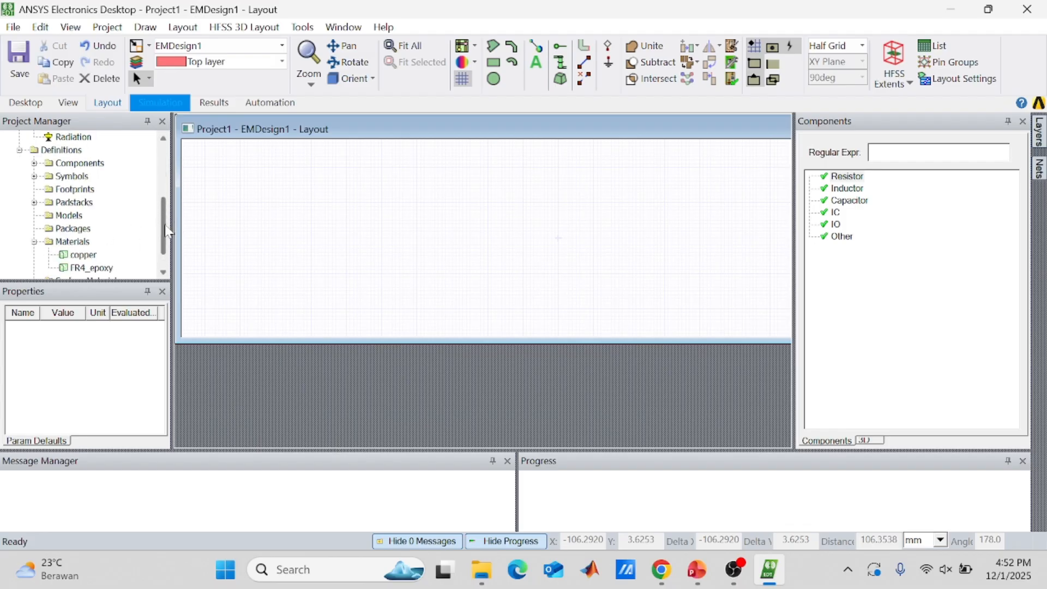
pyautogui.moveTo(167, 232); pyautogui.dragTo(167, 246)
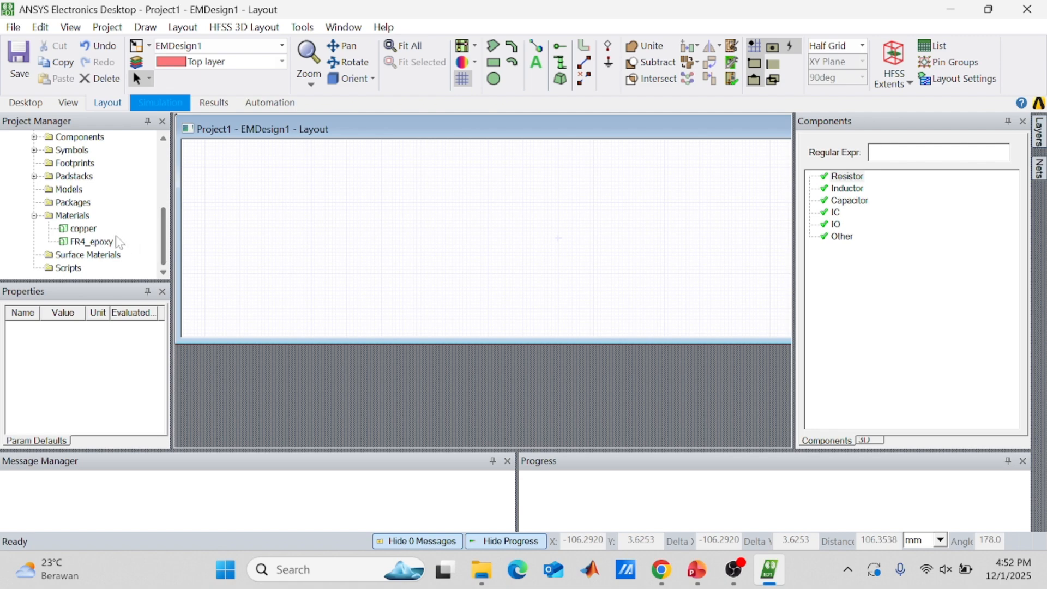
pyautogui.doubleClick(83, 229)
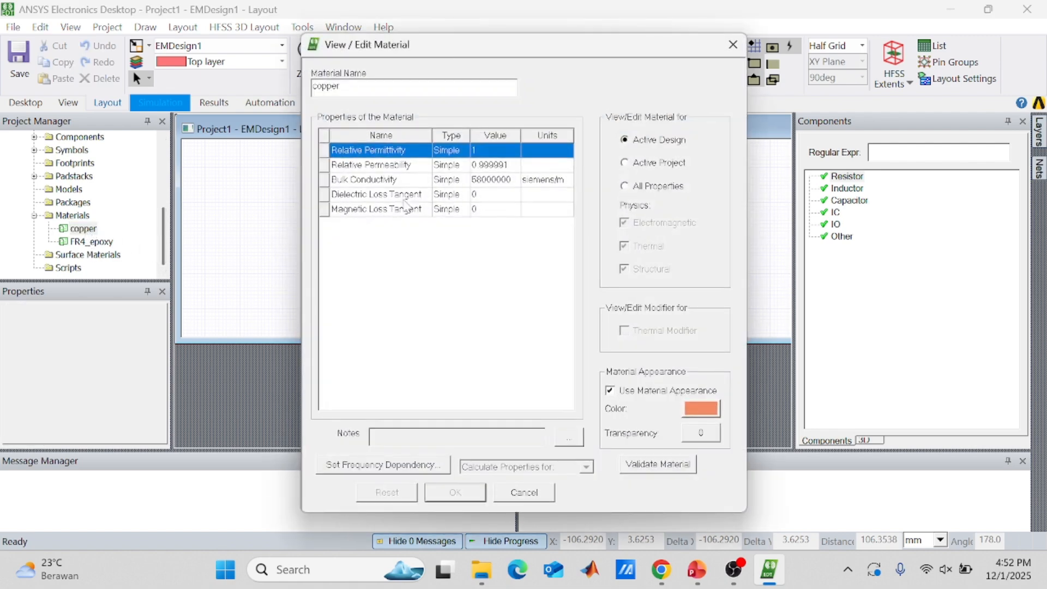
# Step: Edit the dielectric loss tangent of copper and accept the material change, including clearing the undo history
pyautogui.click(475, 195)
pyautogui.click(491, 195)
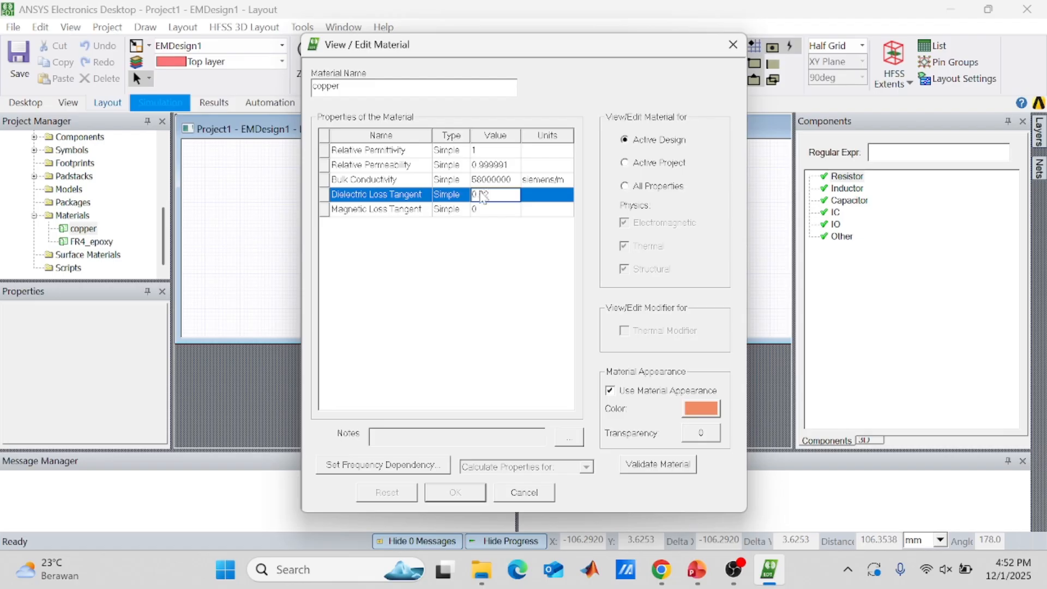
pyautogui.press('Return')
pyautogui.click(452, 493)
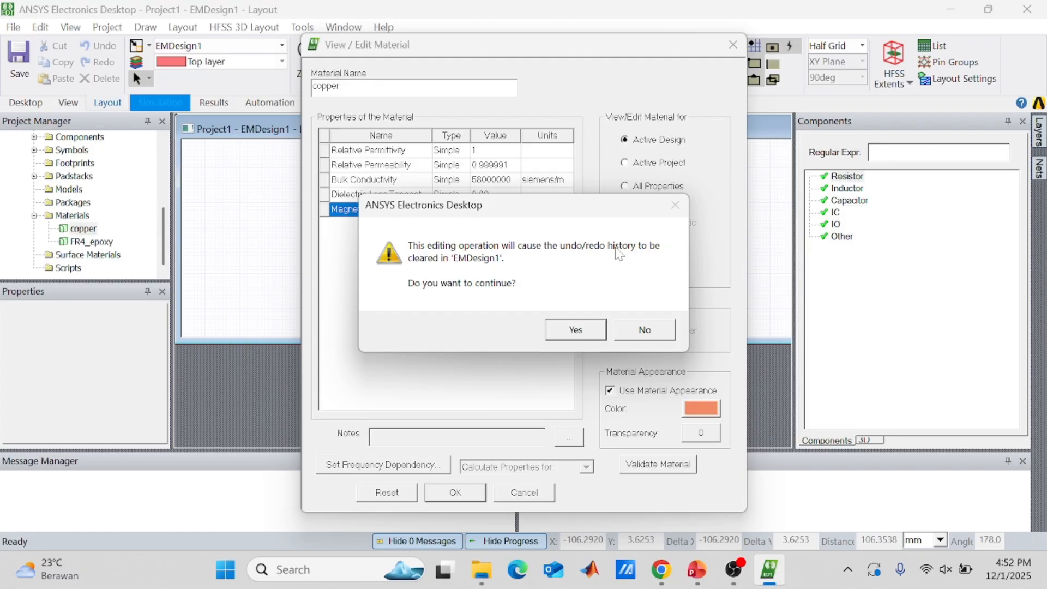
pyautogui.click(575, 331)
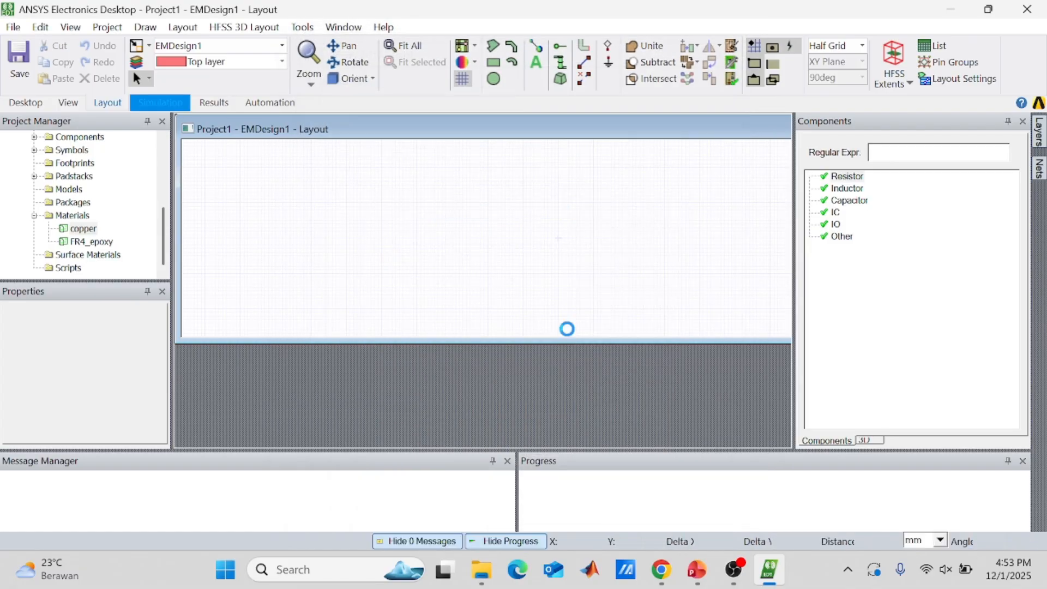
# Step: Estimate the microstrip width on Top layer for an impedance of 50 ohms
pyautogui.click(243, 26)
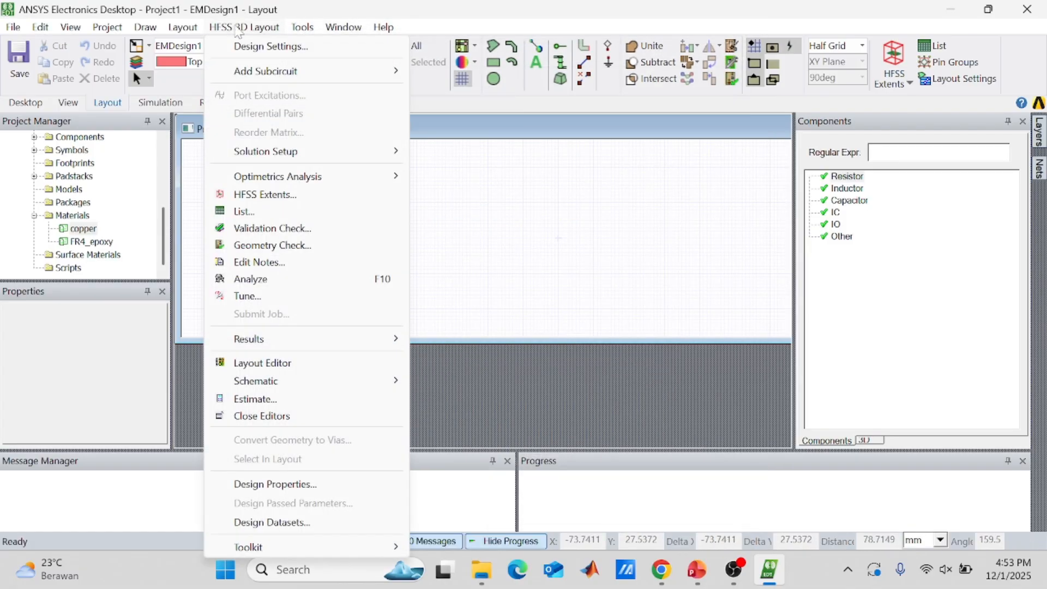
pyautogui.click(256, 400)
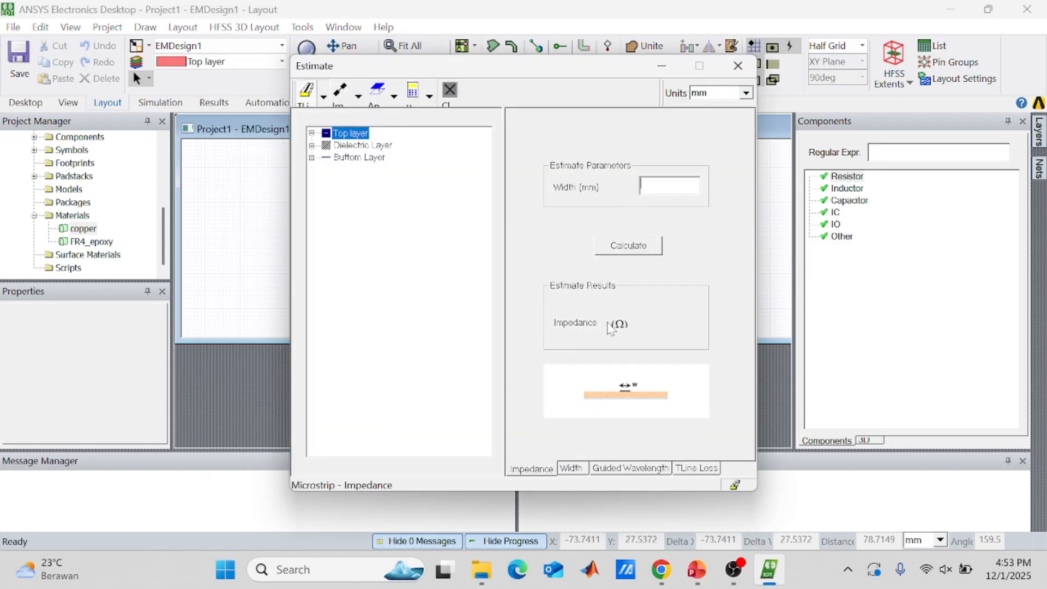
pyautogui.click(577, 466)
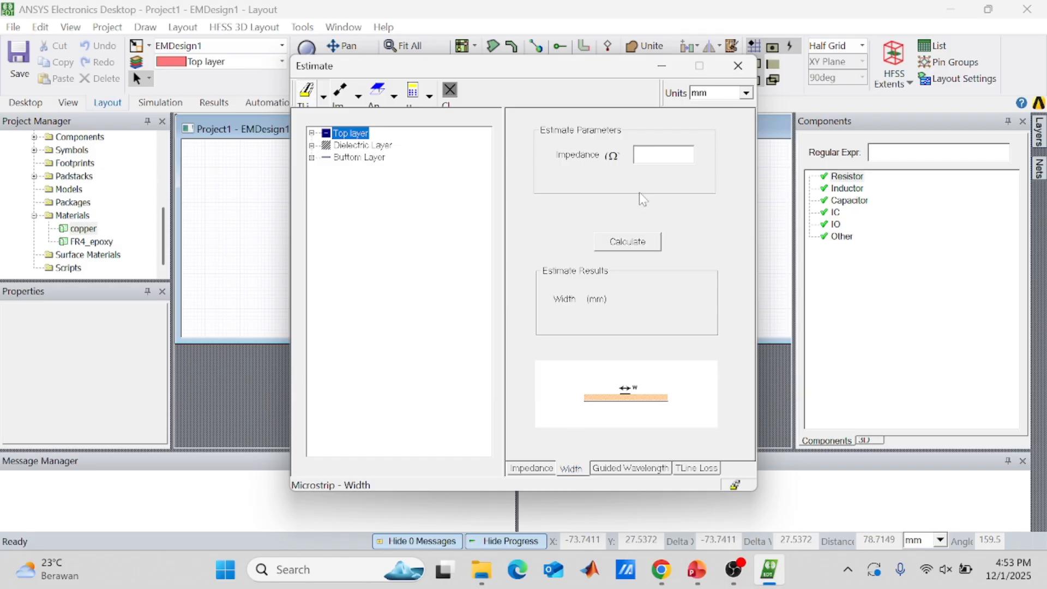
pyautogui.write('50')
pyautogui.click(628, 245)
# Step: Switch the estimate units to mil, recalculate the microstrip width, and close the estimator
pyautogui.click(719, 96)
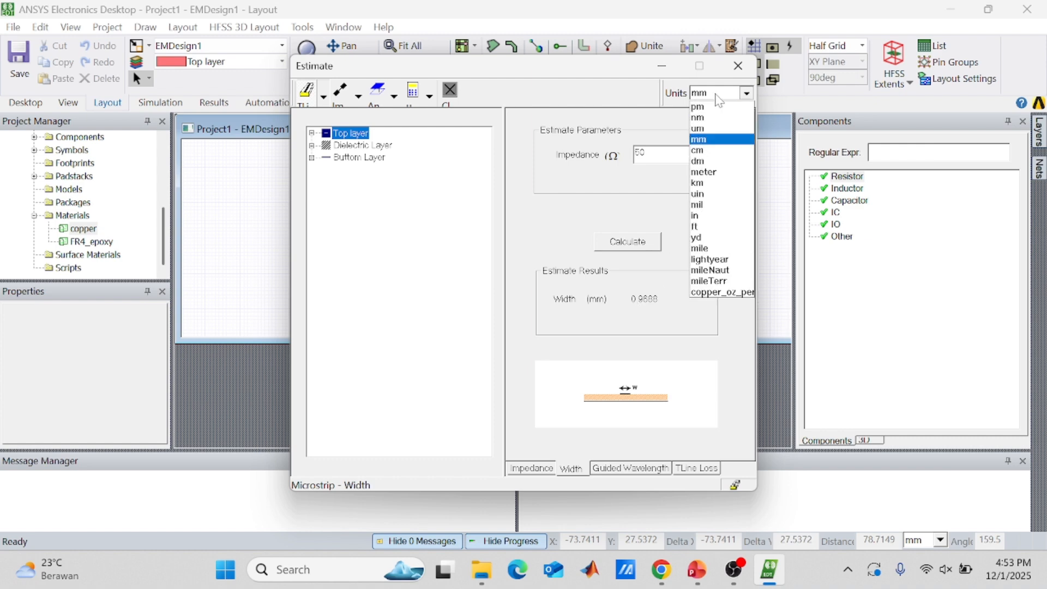
pyautogui.click(719, 206)
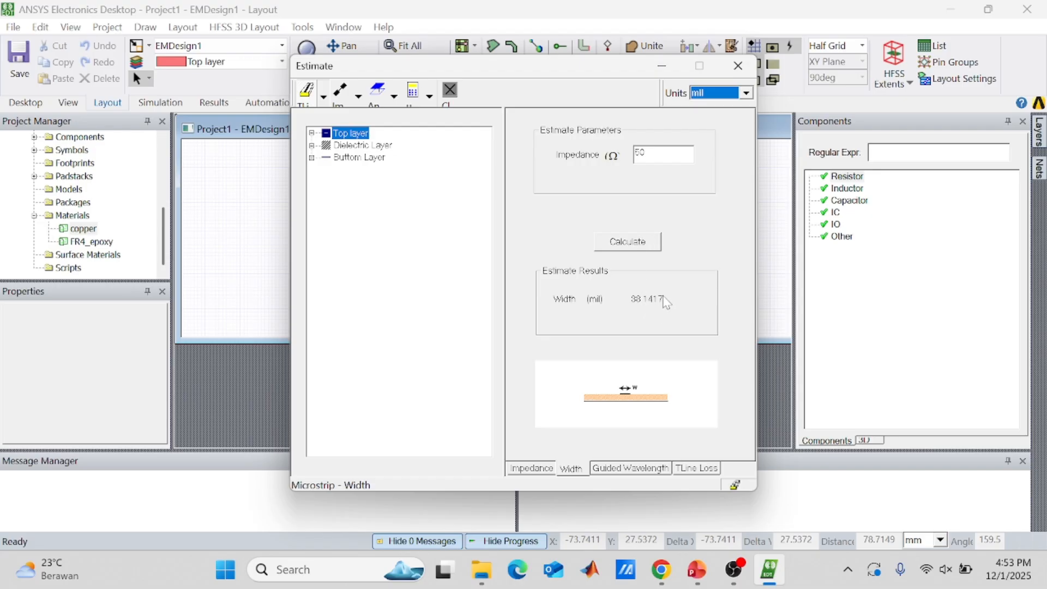
pyautogui.click(627, 243)
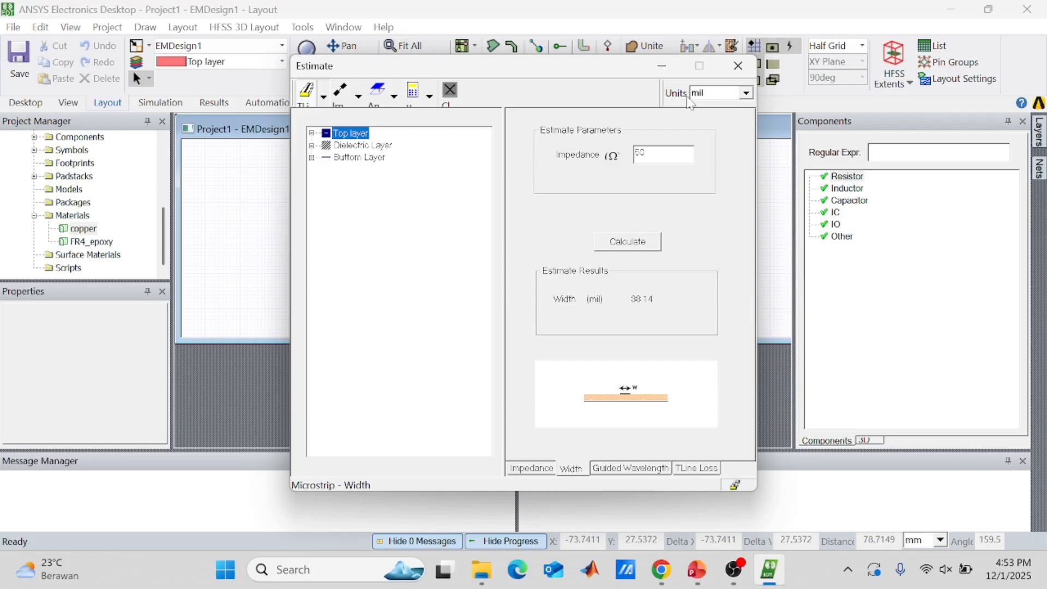
pyautogui.click(738, 65)
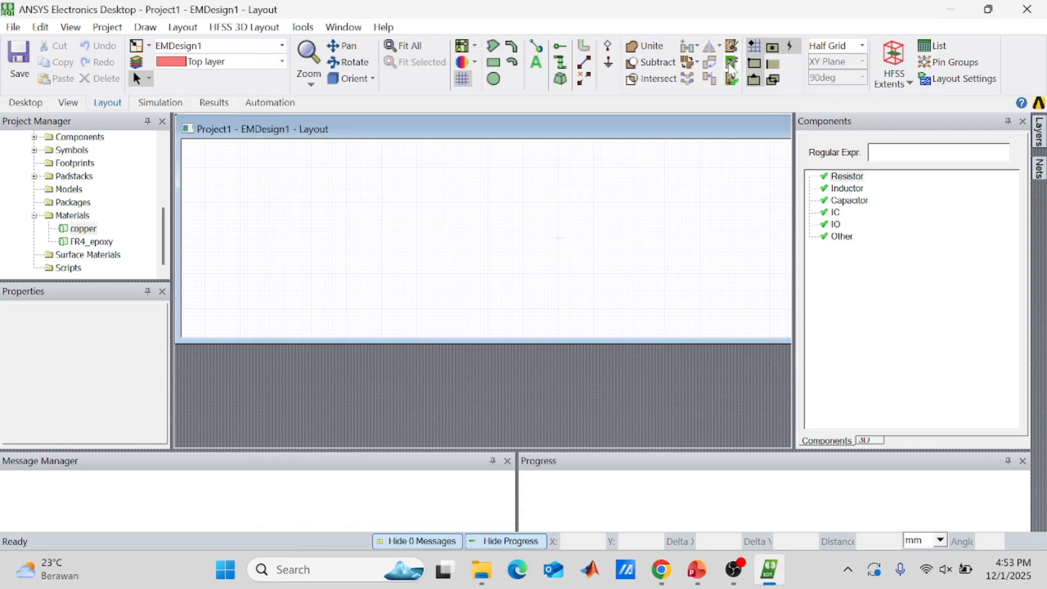
# Step: Draw a straight horizontal line about 64 mm long on Top layer
pyautogui.click(513, 49)
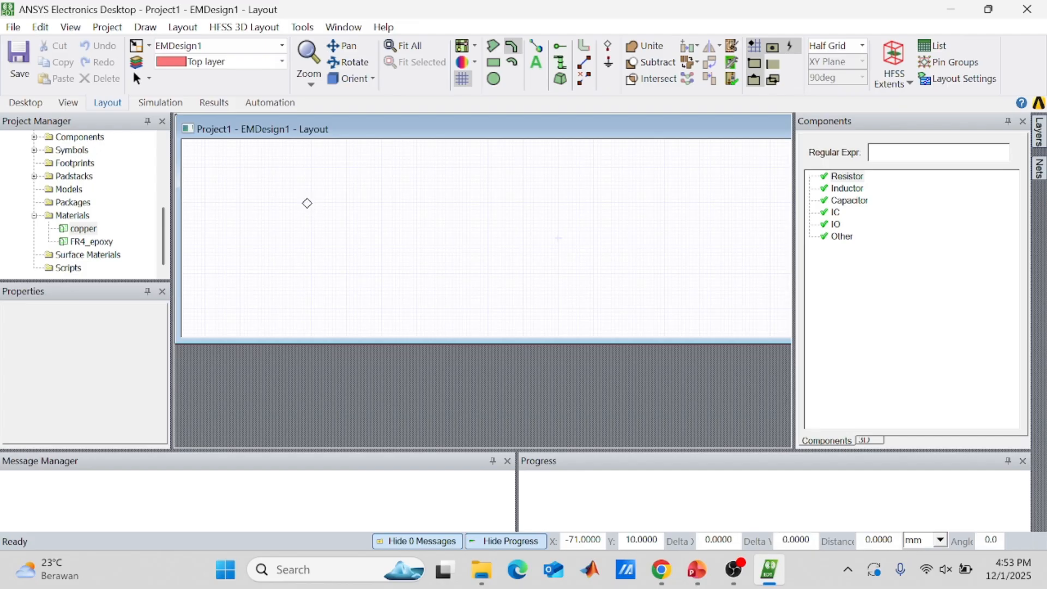
pyautogui.click(308, 203)
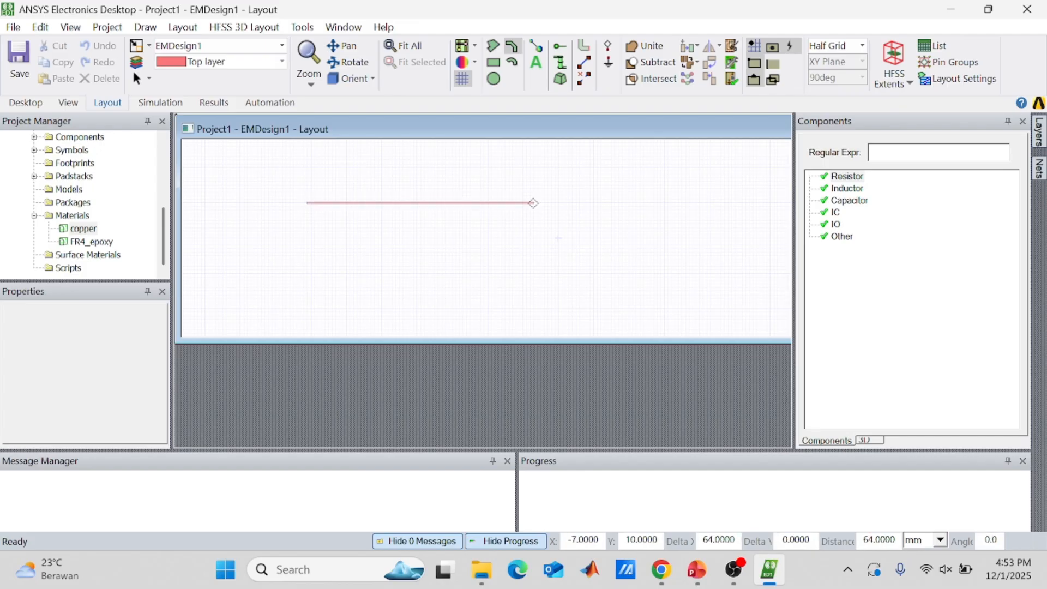
pyautogui.doubleClick(534, 203)
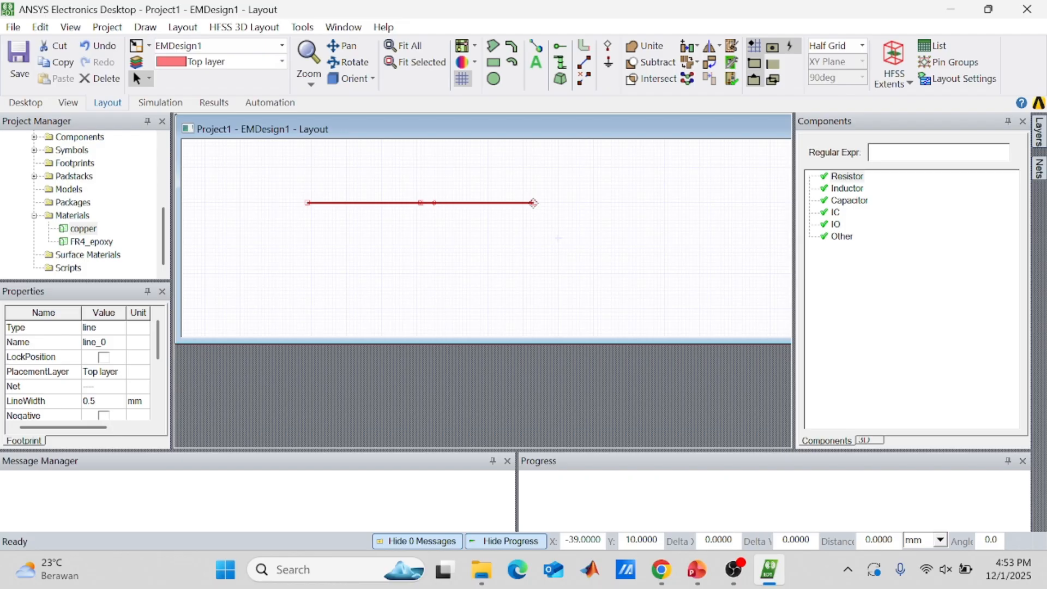
# Step: Set the line's width to 38.14 mil
pyautogui.click(101, 402)
pyautogui.write('38.14mil')
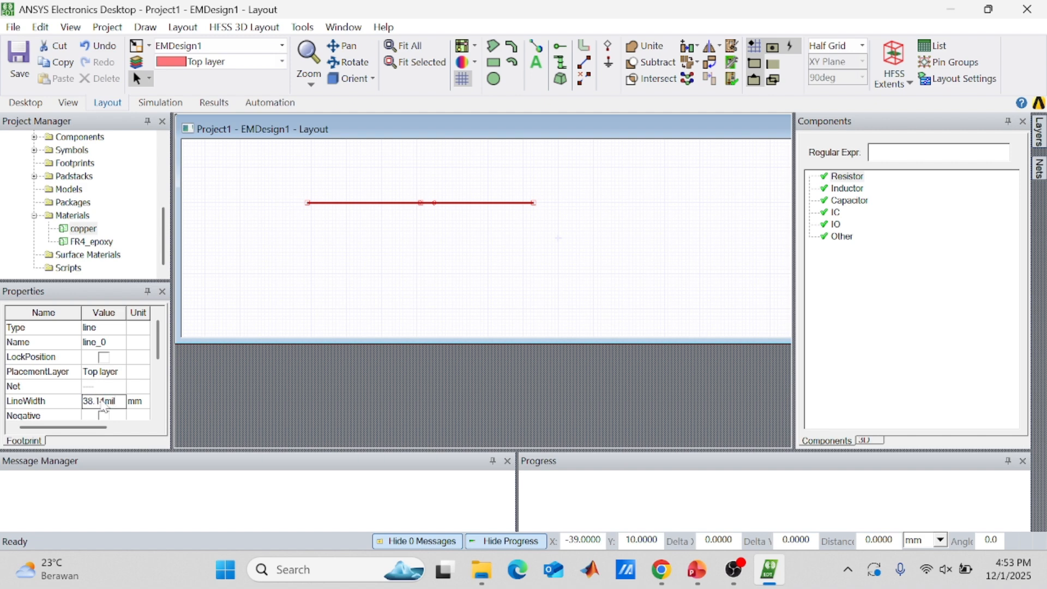
pyautogui.click(103, 409)
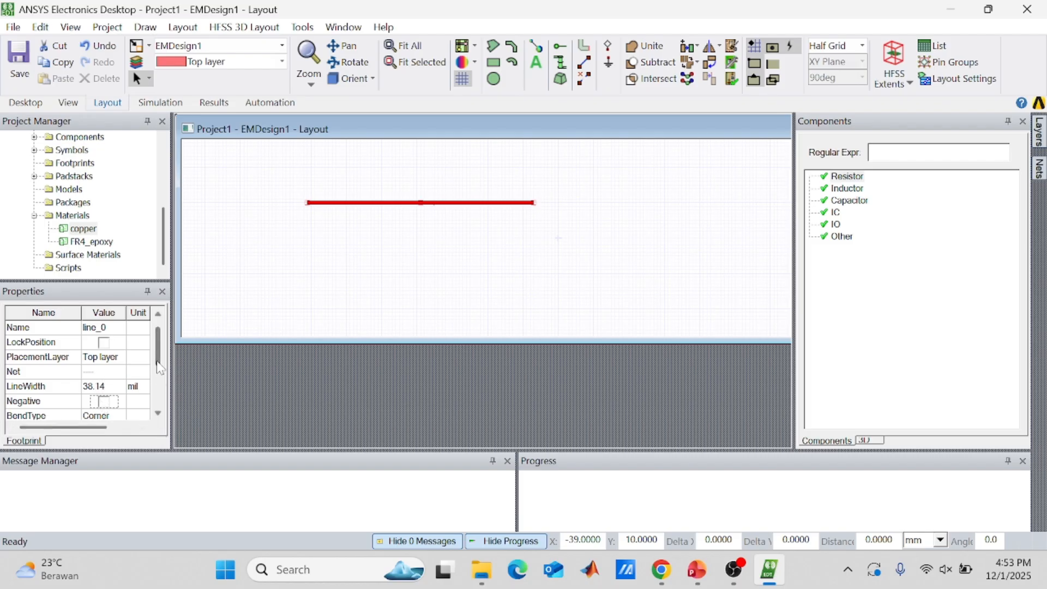
# Step: Set the line's start point Pt0 to 0, 10 mm
pyautogui.moveTo(158, 367); pyautogui.dragTo(161, 408)
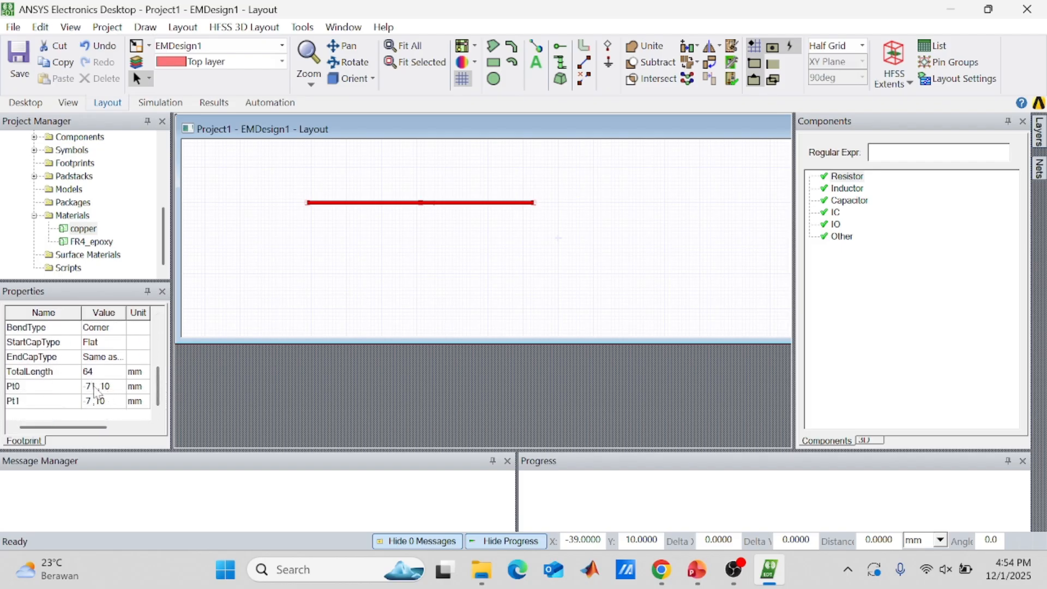
pyautogui.click(94, 386)
pyautogui.press('BackSpace')
pyautogui.press('BackSpace')
pyautogui.press('BackSpace')
pyautogui.write('0')
pyautogui.press('Tab')
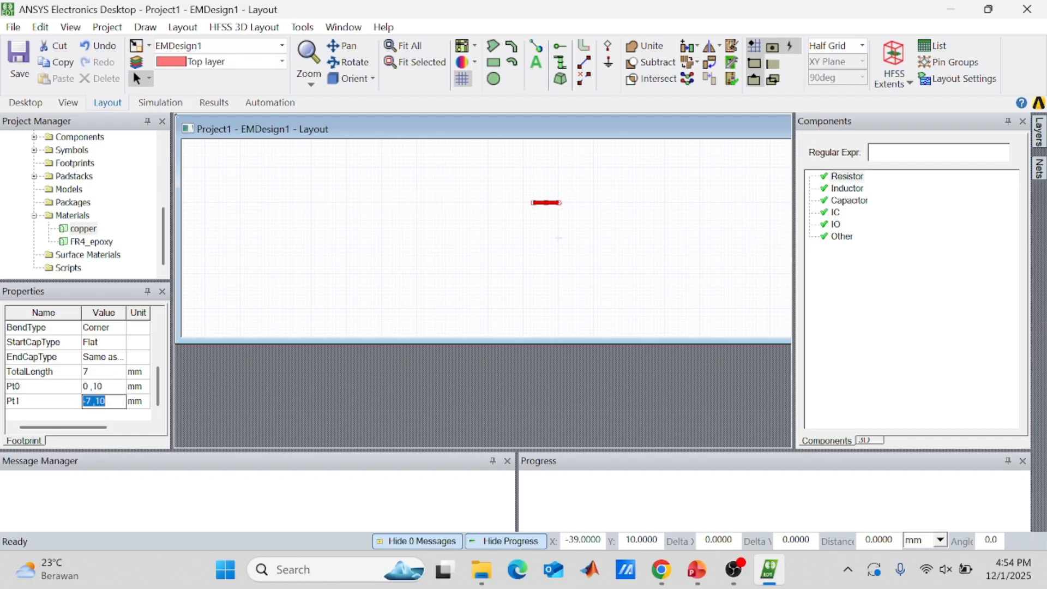
# Step: Set the line's end point Pt1 to 50, 10 mm
pyautogui.press('Home')
pyautogui.press('Delete')
pyautogui.press('Delete')
pyautogui.write('50')
pyautogui.press('Return')
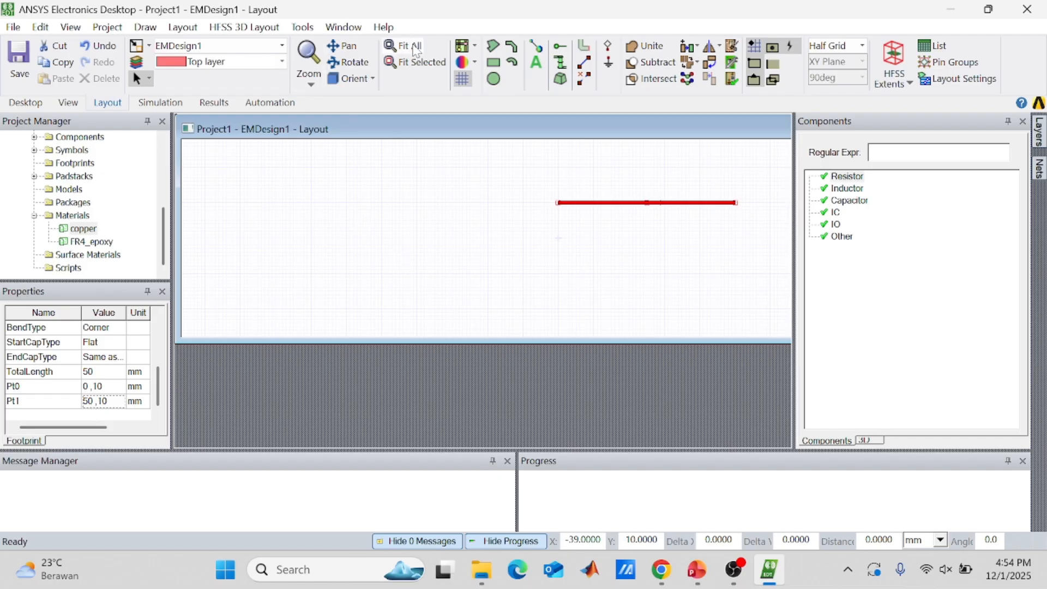
# Step: Select the edge at the line's left end and create a port on it
pyautogui.click(404, 45)
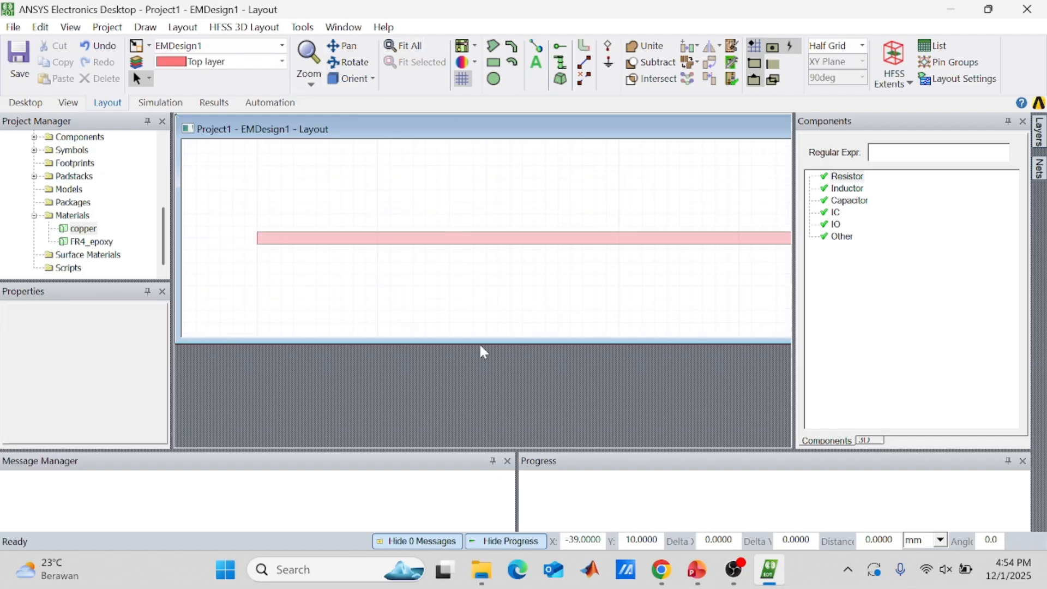
pyautogui.moveTo(481, 338); pyautogui.dragTo(490, 441)
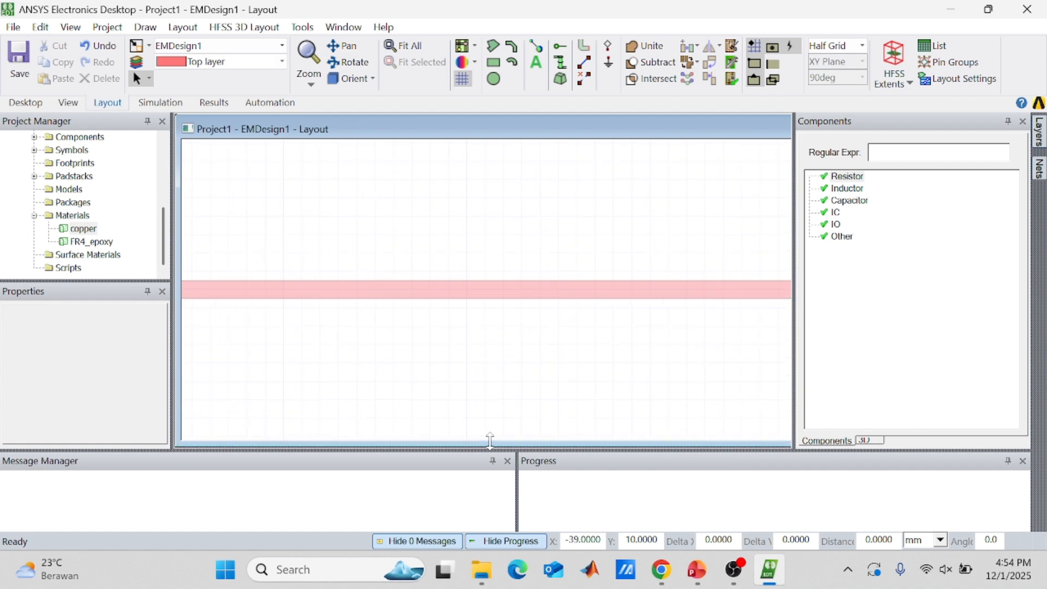
pyautogui.scroll(-2, 493, 263)
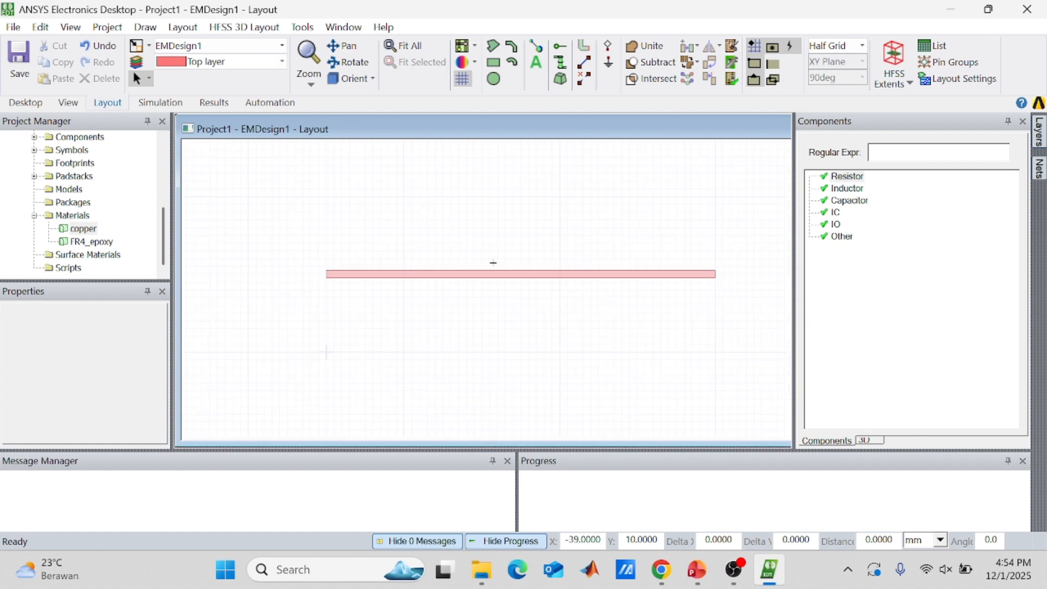
pyautogui.scroll(1, 494, 263)
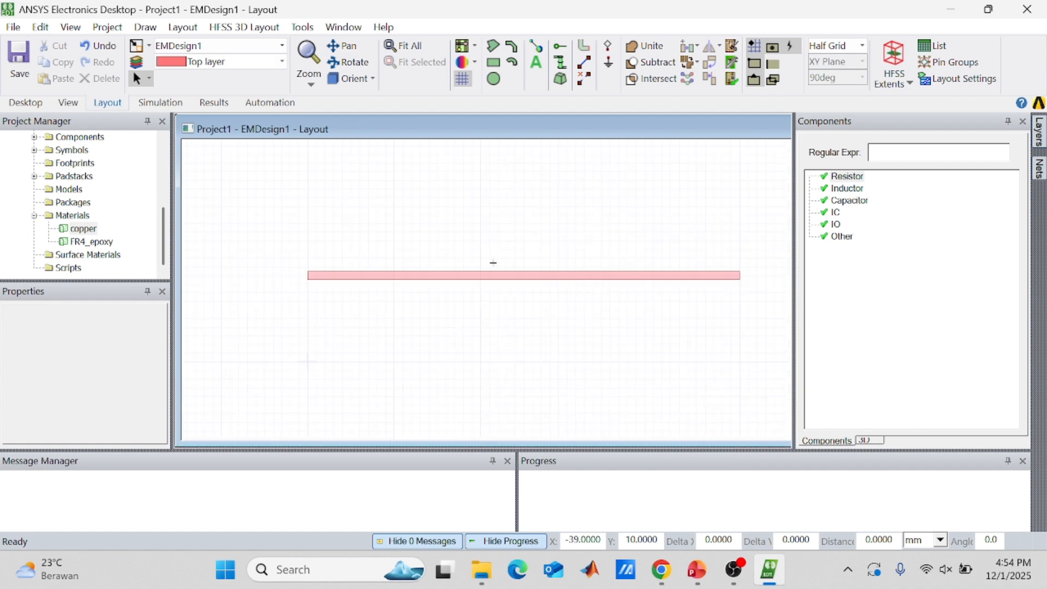
pyautogui.rightClick(390, 229)
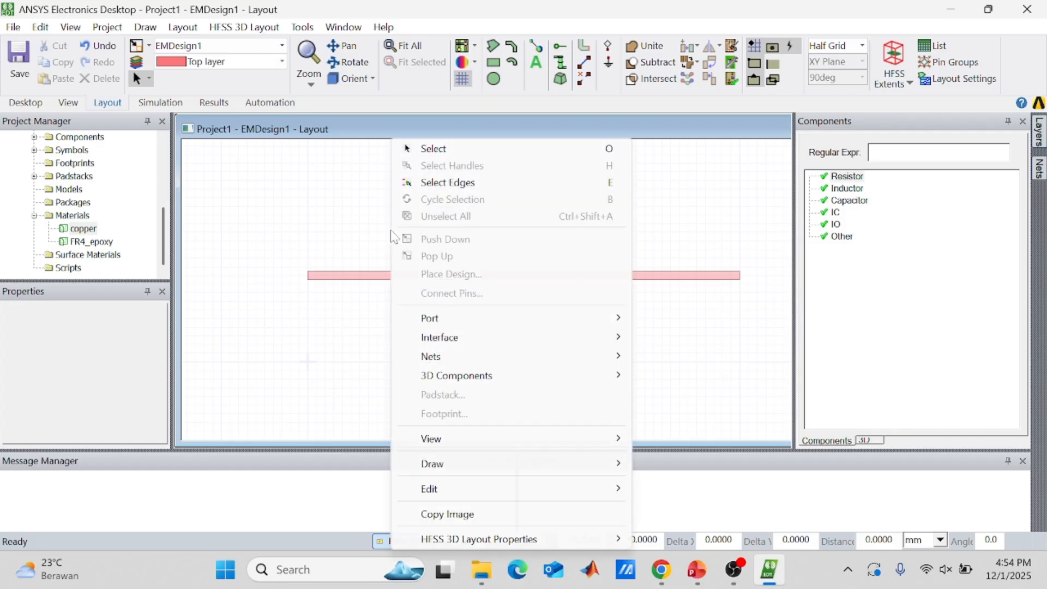
pyautogui.click(505, 182)
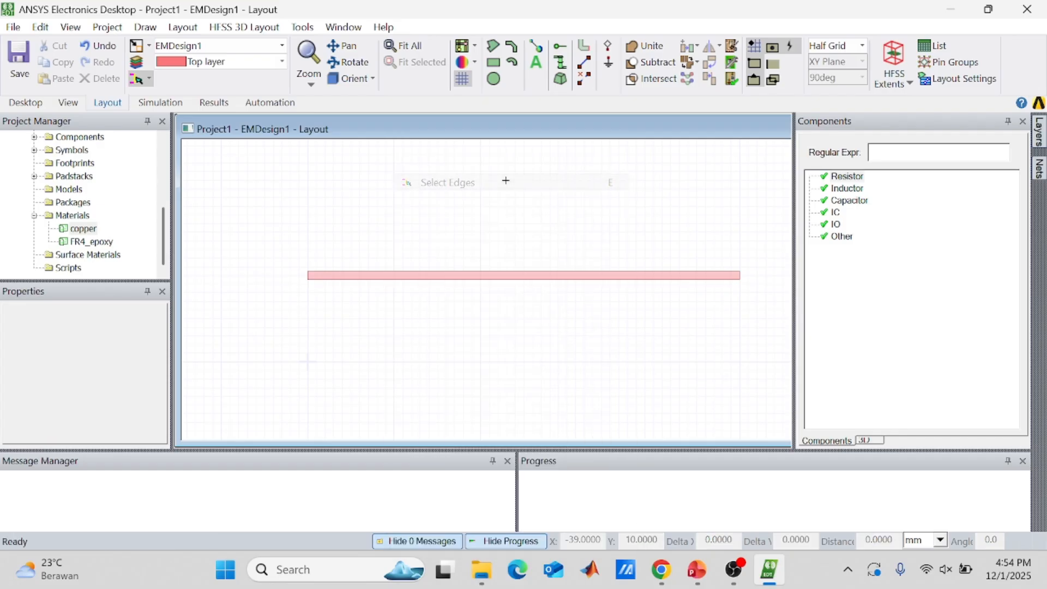
pyautogui.click(306, 274)
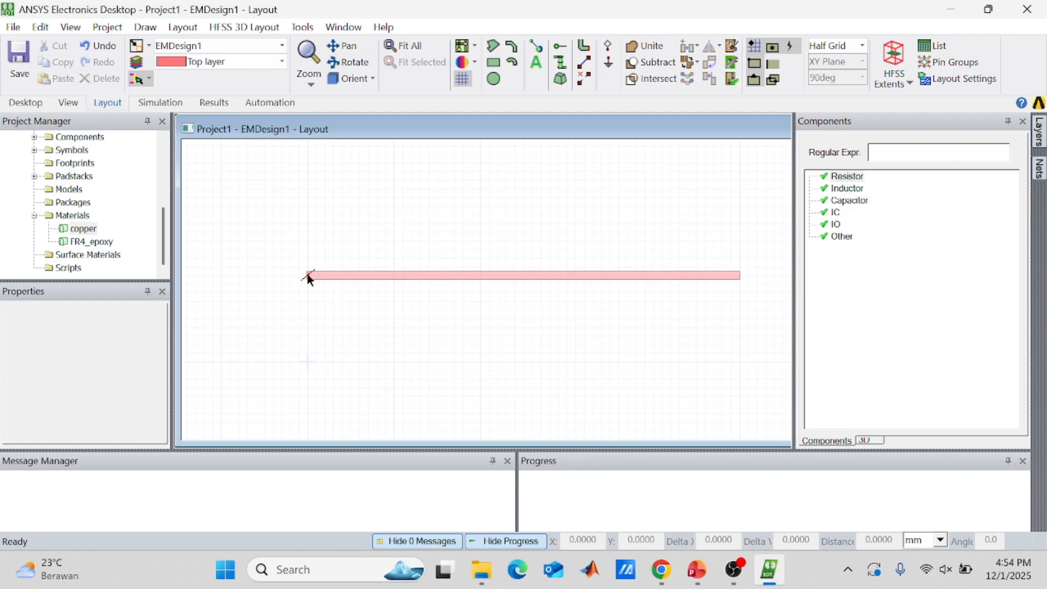
pyautogui.rightClick(309, 279)
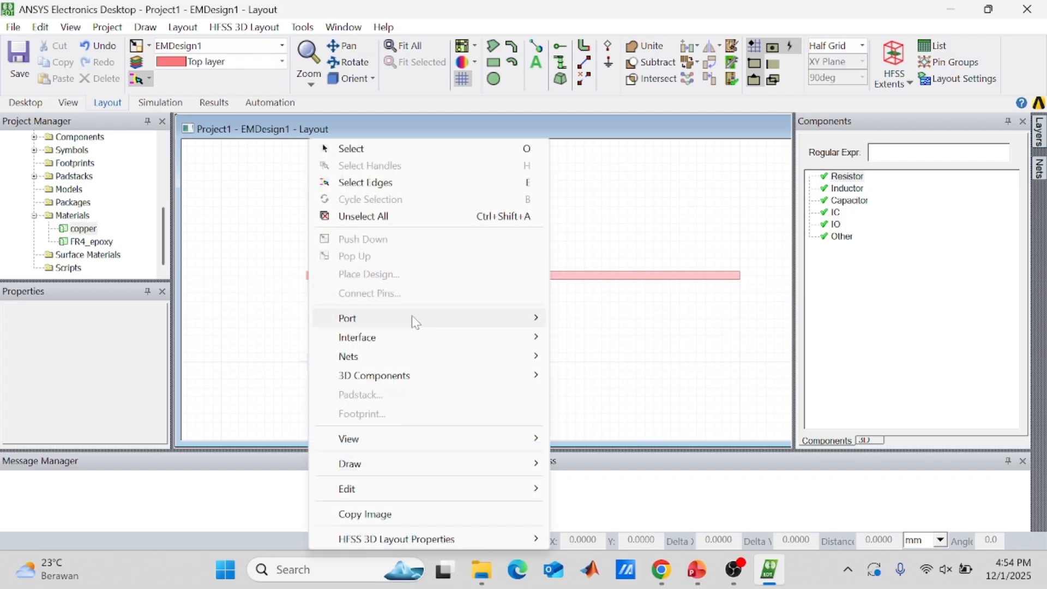
pyautogui.moveTo(417, 321)
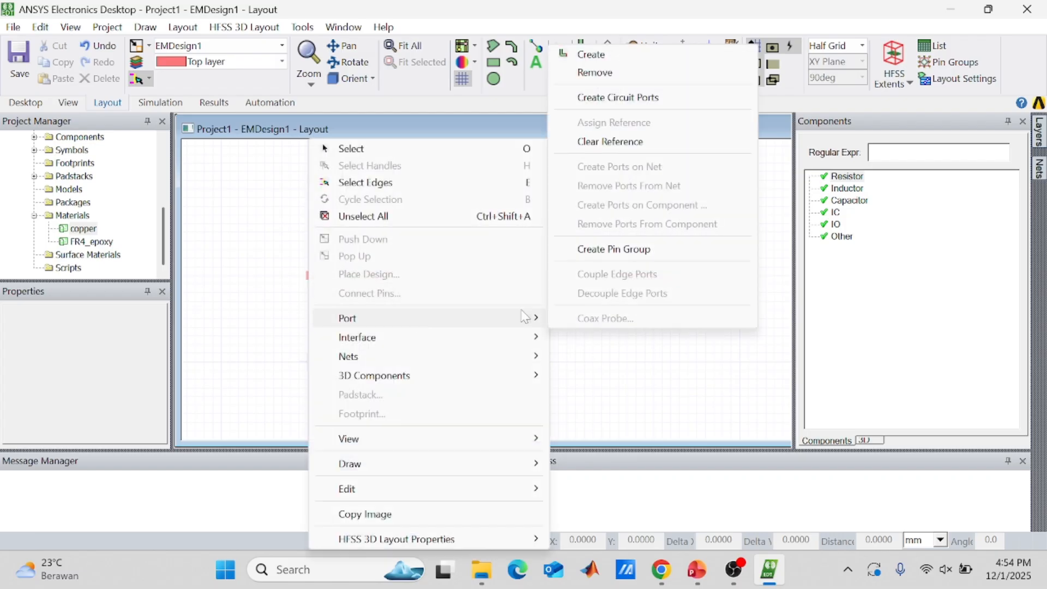
pyautogui.click(682, 57)
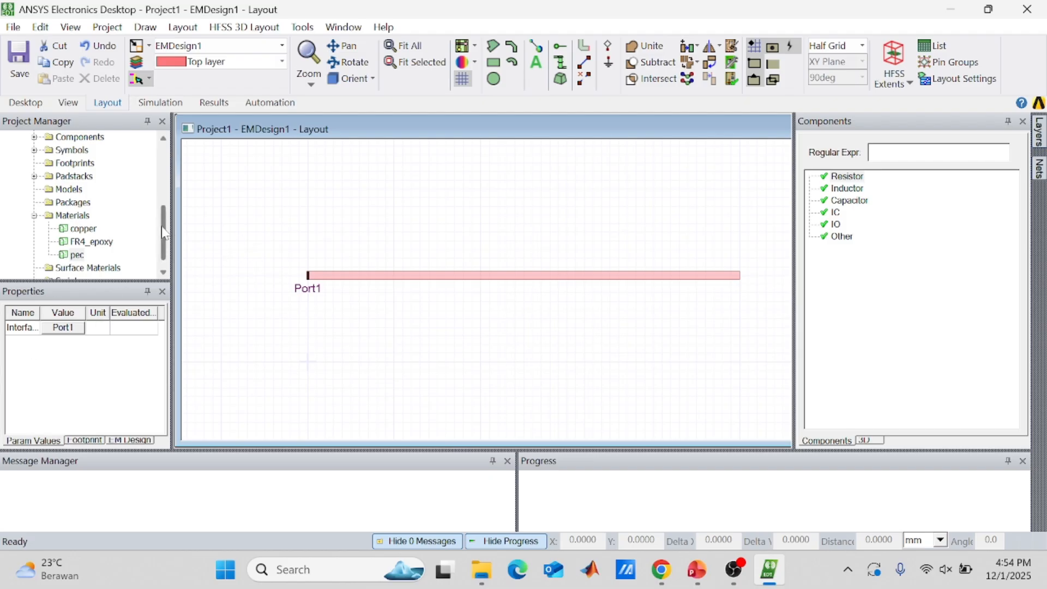
# Step: Show the properties of the Port1 excitation and choose Gap as its HFSS port type
pyautogui.moveTo(166, 235); pyautogui.dragTo(167, 163)
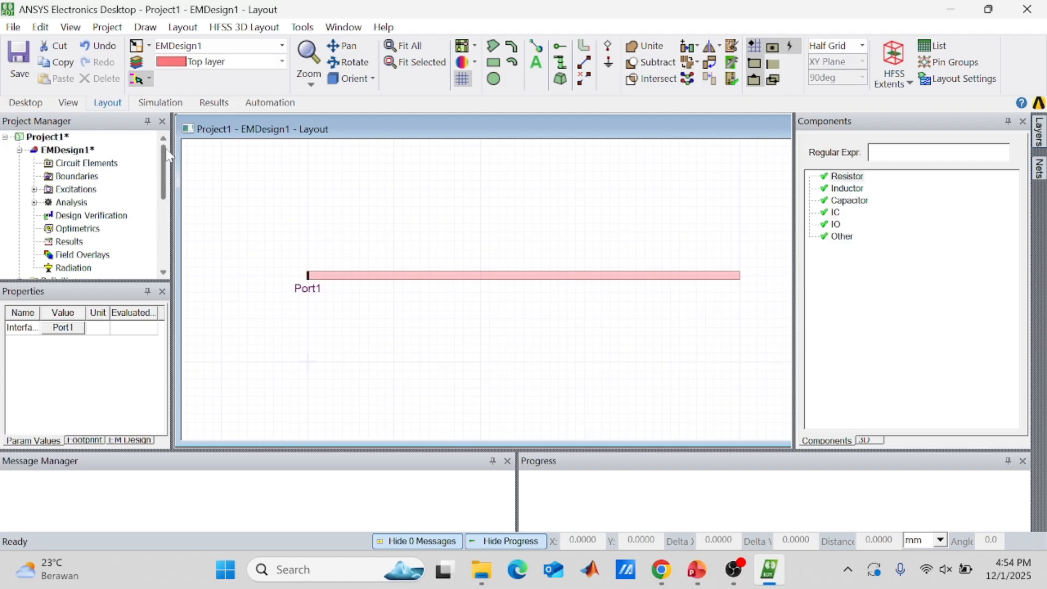
pyautogui.click(34, 189)
pyautogui.click(72, 203)
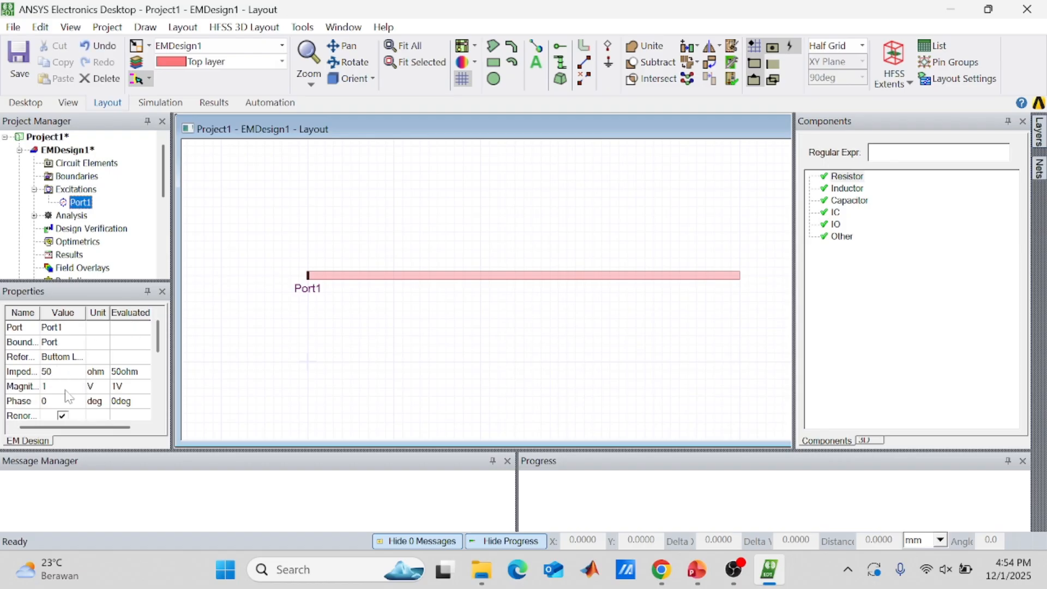
pyautogui.moveTo(158, 339); pyautogui.dragTo(159, 406)
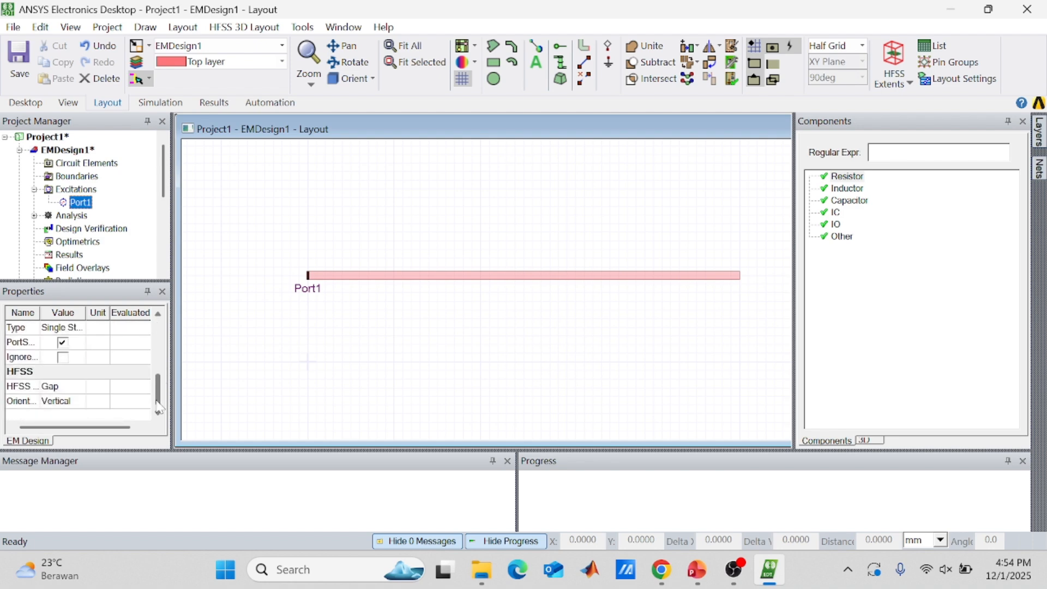
pyautogui.click(62, 386)
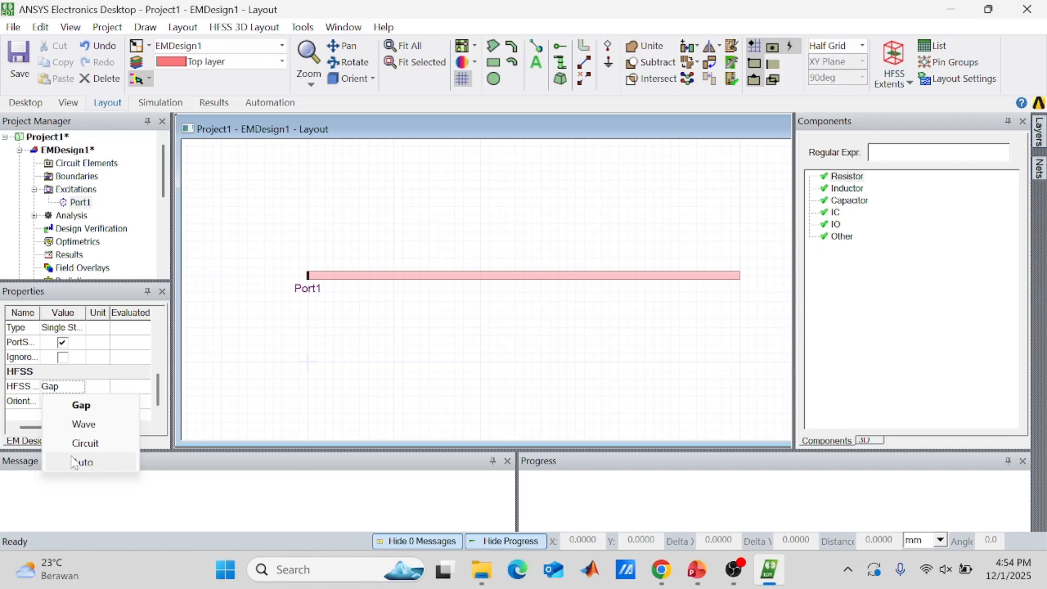
pyautogui.click(80, 405)
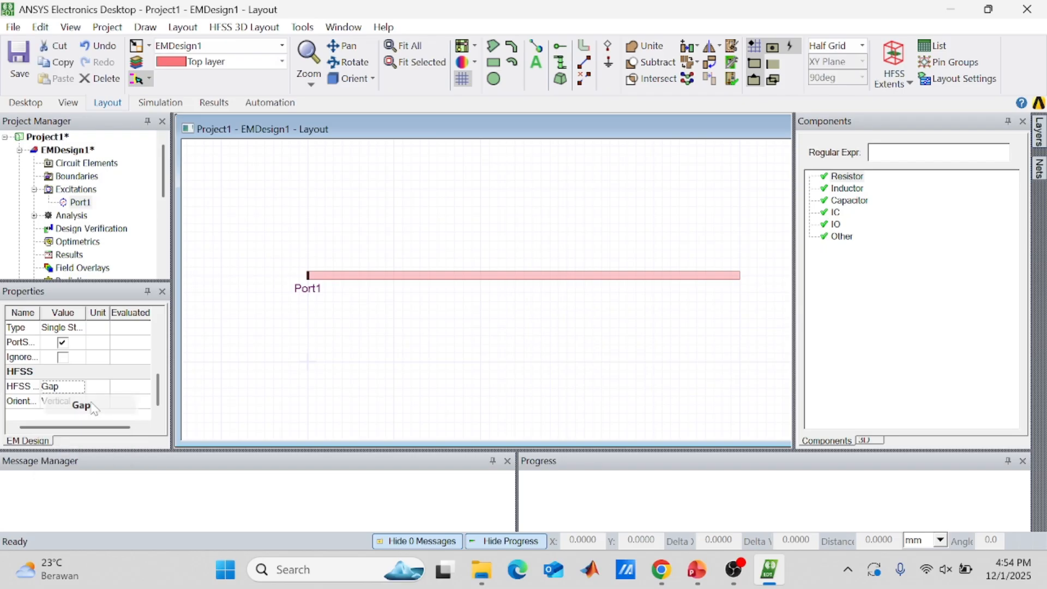
# Step: Create a port on the edge at the line's right end and show the HFSS port type in its excitation properties
pyautogui.rightClick(741, 280)
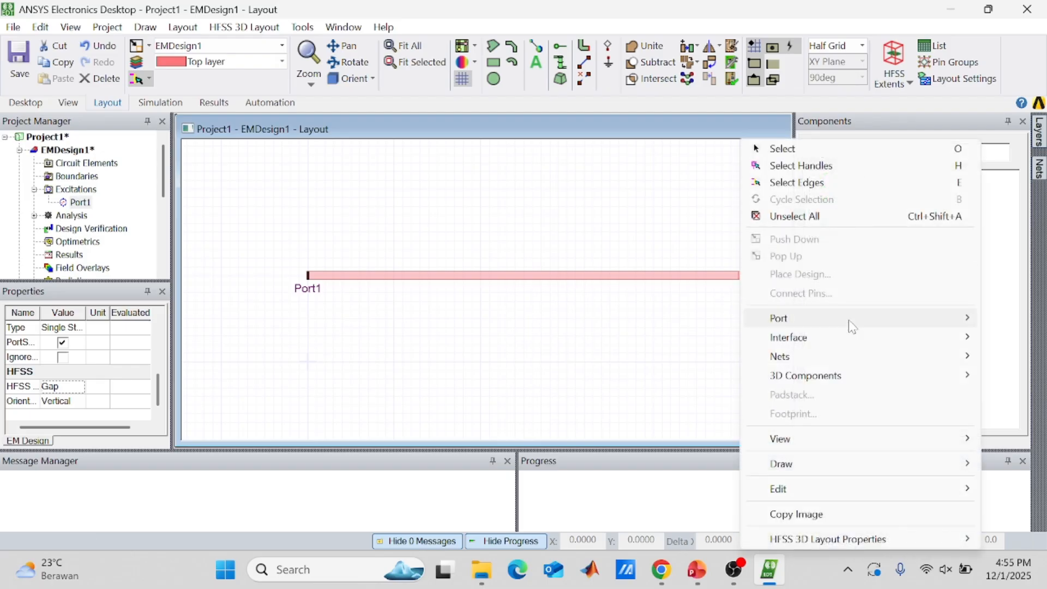
pyautogui.moveTo(849, 320)
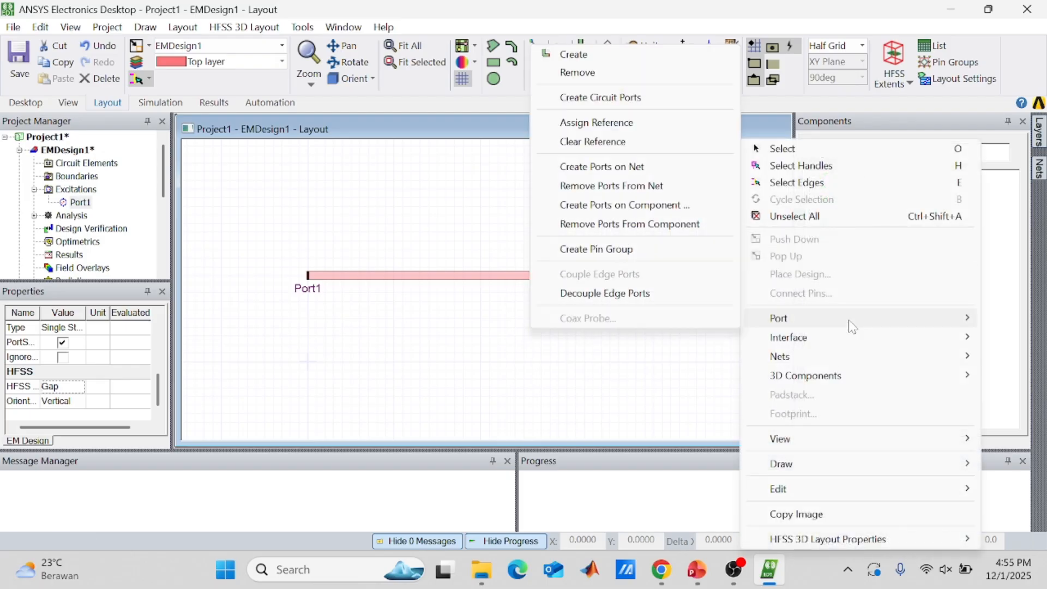
pyautogui.click(629, 60)
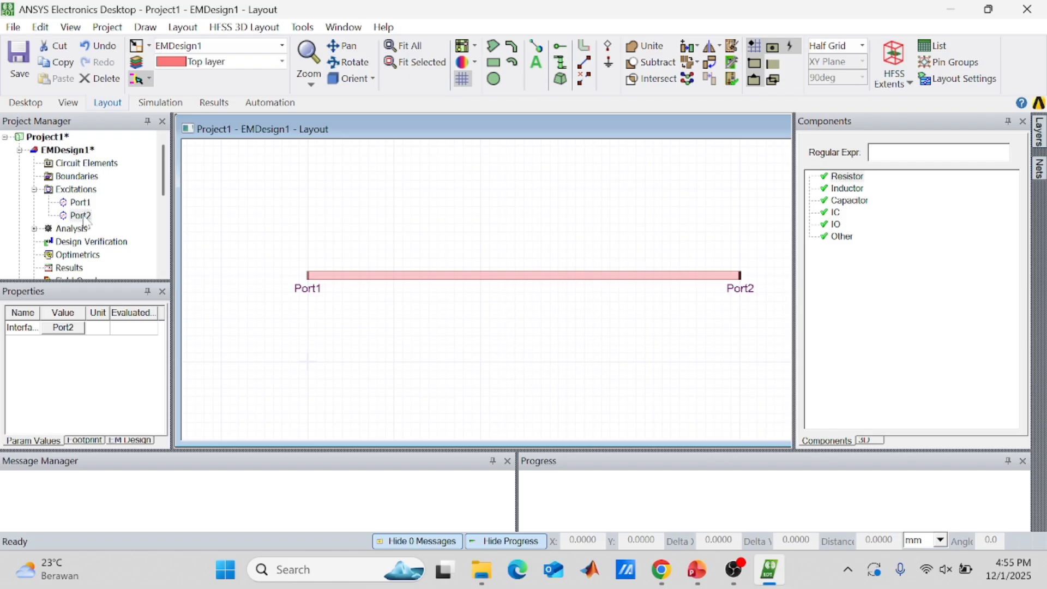
pyautogui.click(81, 216)
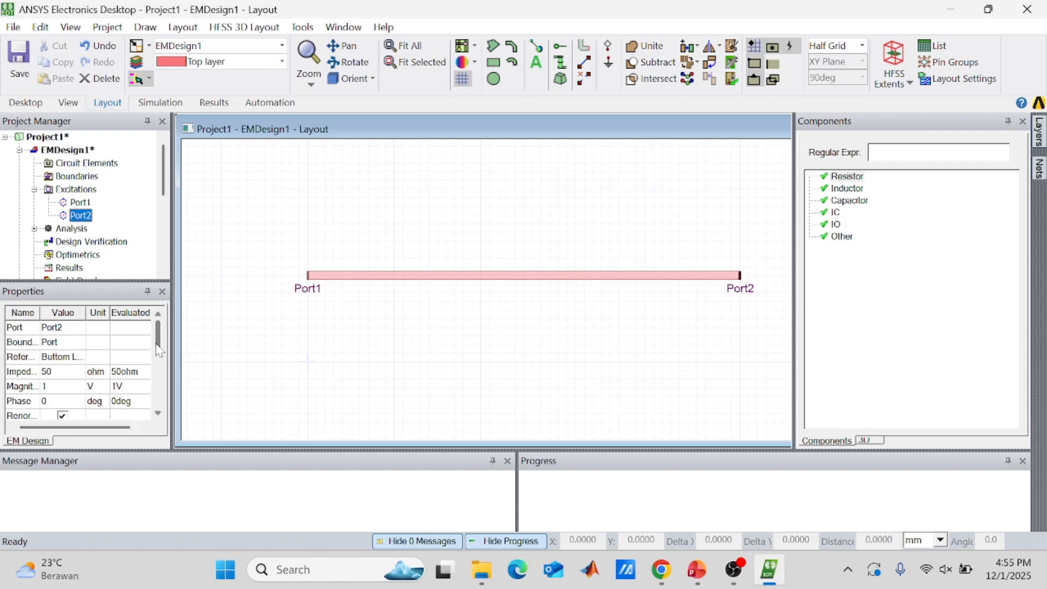
pyautogui.moveTo(160, 339); pyautogui.dragTo(163, 407)
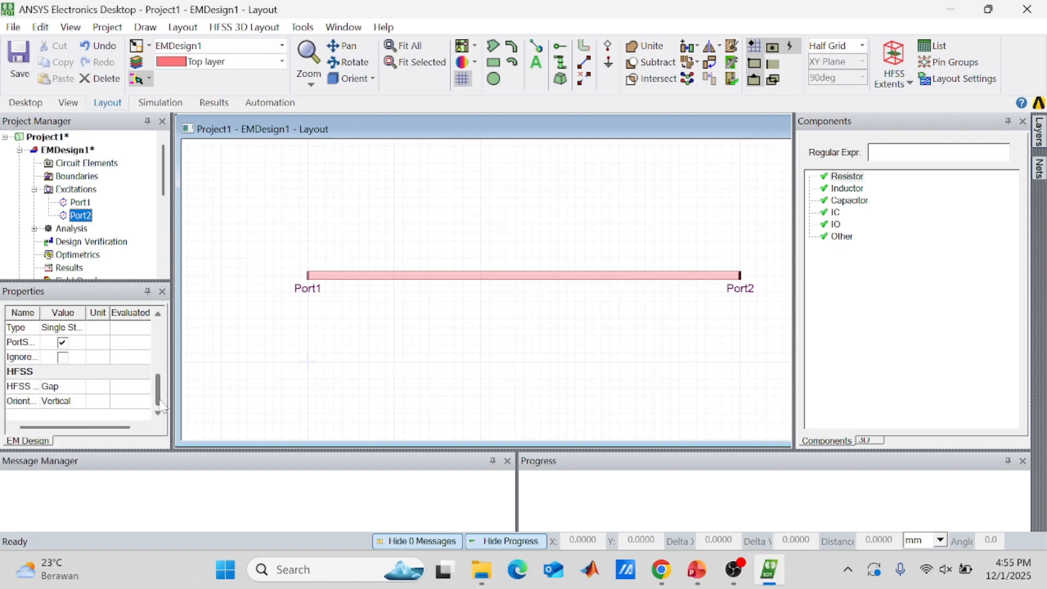
# Step: Show the HFSS extents around the microstrip line in a trimetric view
pyautogui.click(373, 80)
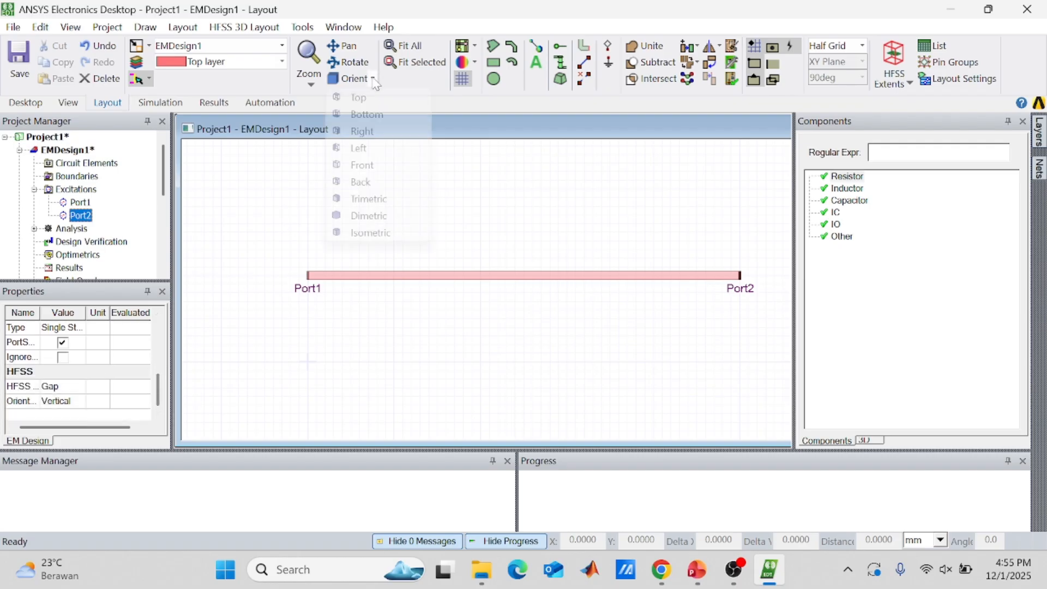
pyautogui.click(375, 200)
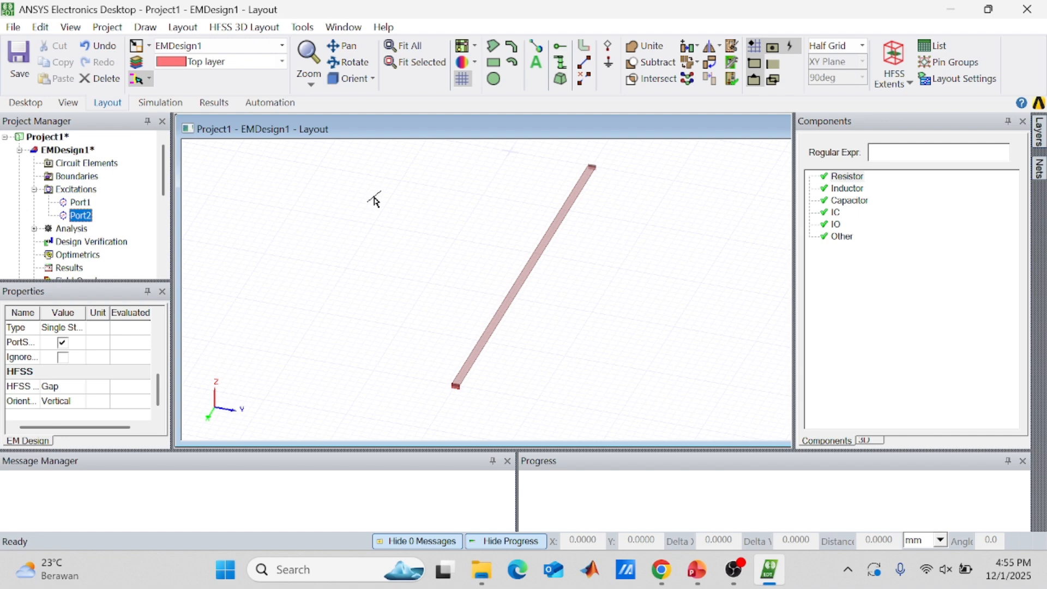
pyautogui.click(897, 82)
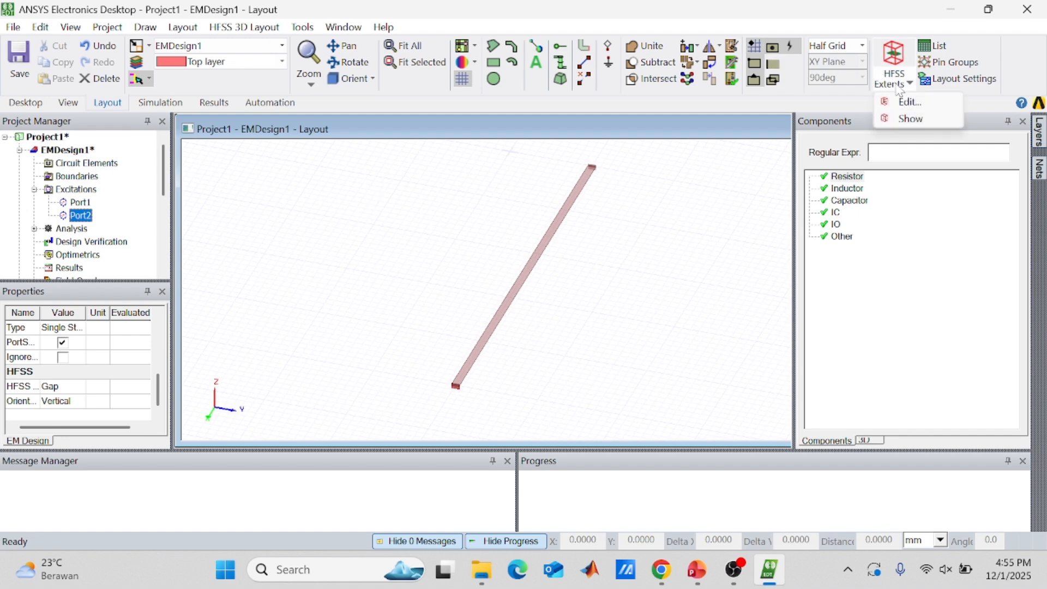
pyautogui.click(903, 115)
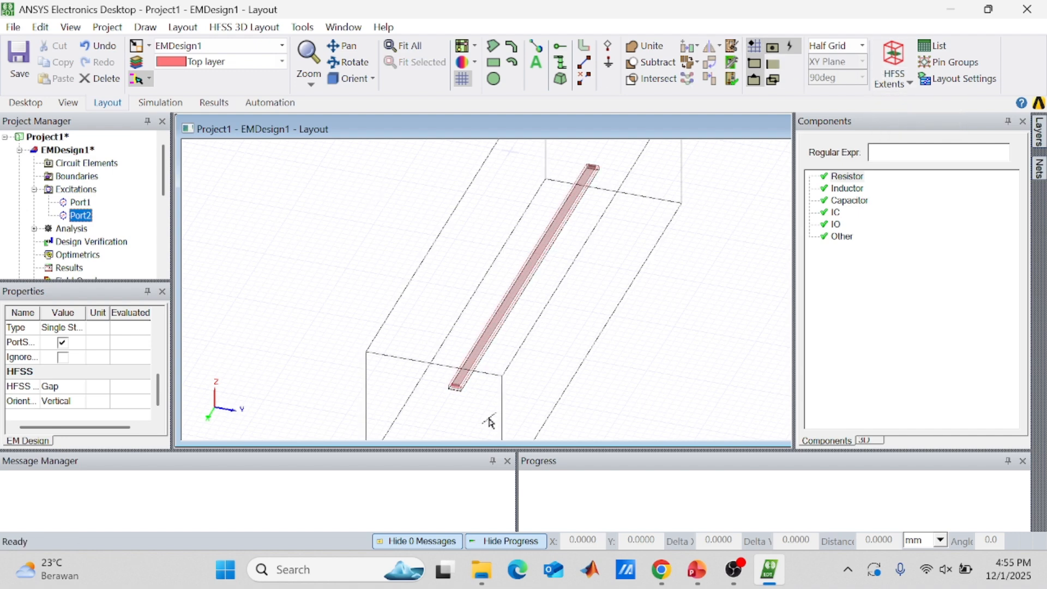
pyautogui.scroll(5, 457, 384)
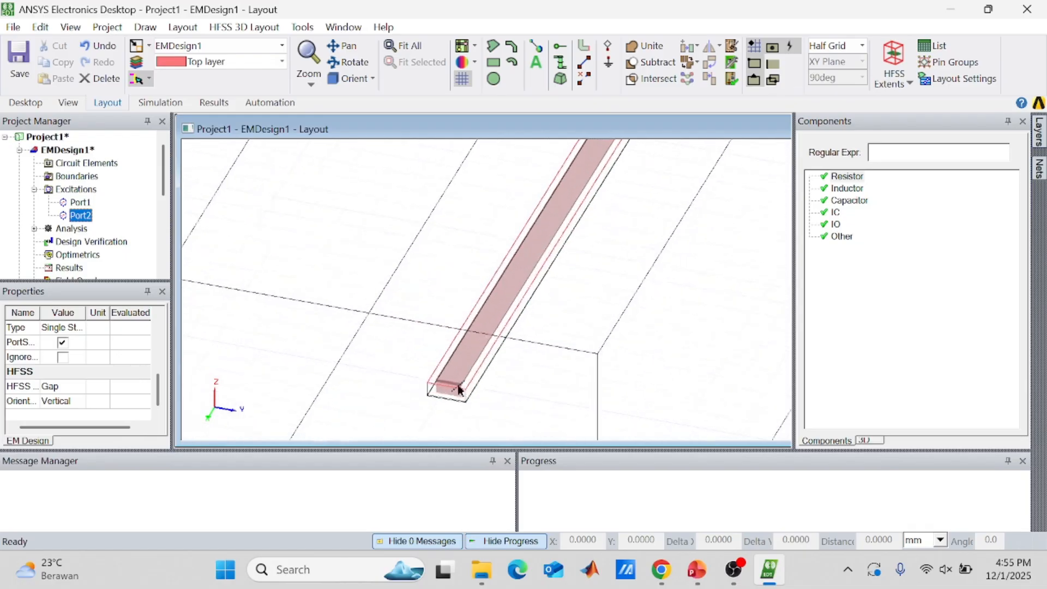
# Step: Examine the port face, the dielectric extent and the airbox around the line from the front
pyautogui.click(373, 80)
pyautogui.click(381, 164)
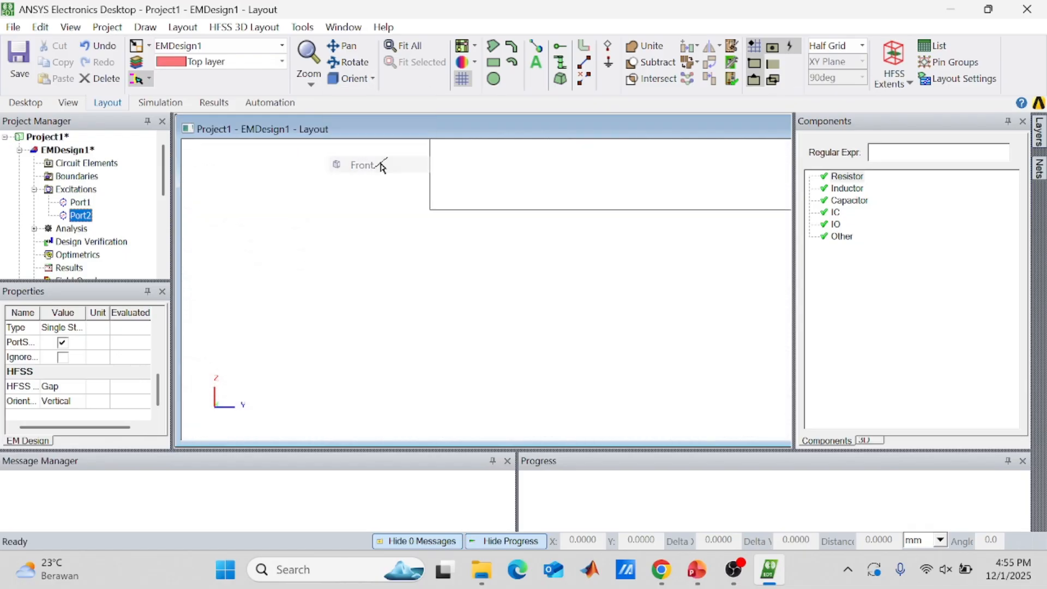
pyautogui.click(404, 43)
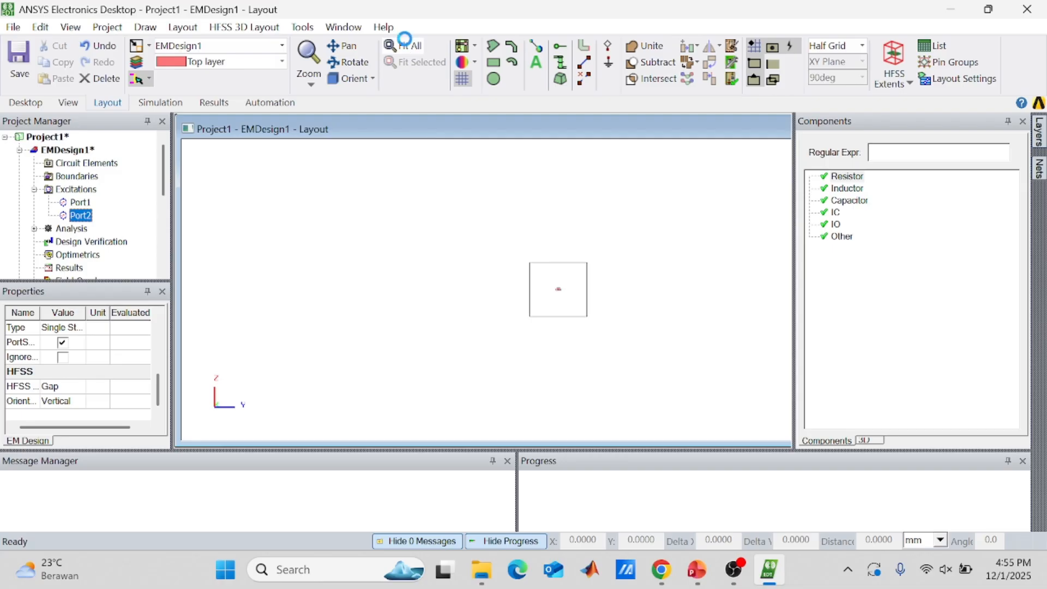
pyautogui.scroll(4, 564, 294)
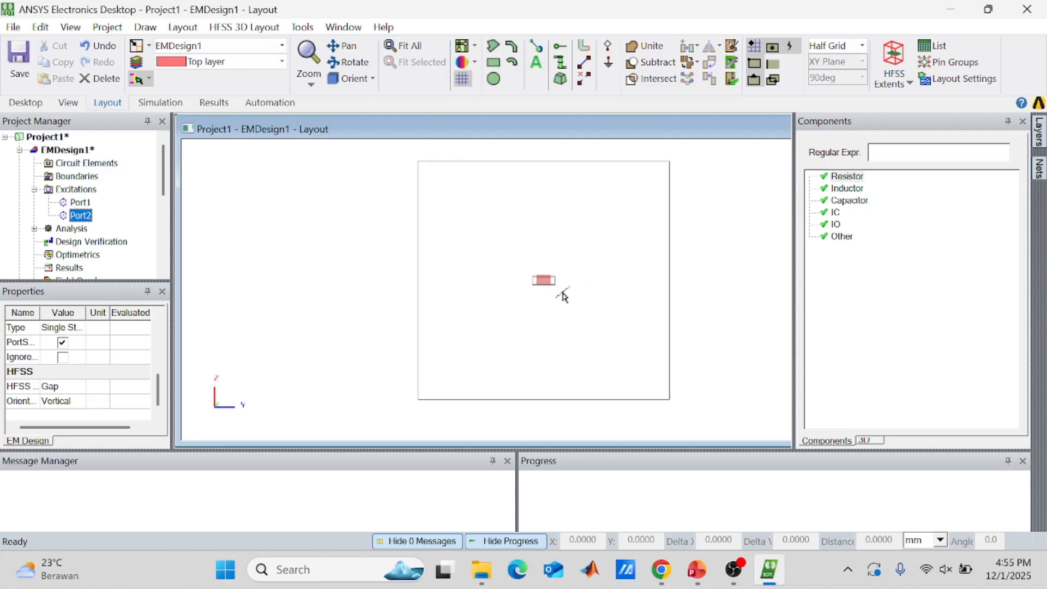
pyautogui.scroll(4, 562, 295)
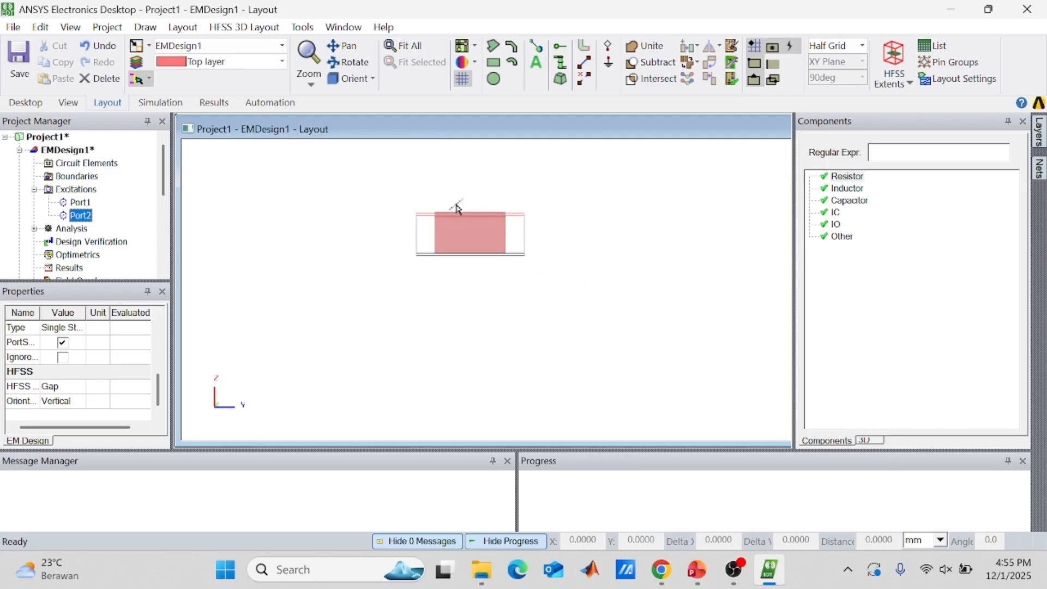
pyautogui.scroll(3, 457, 208)
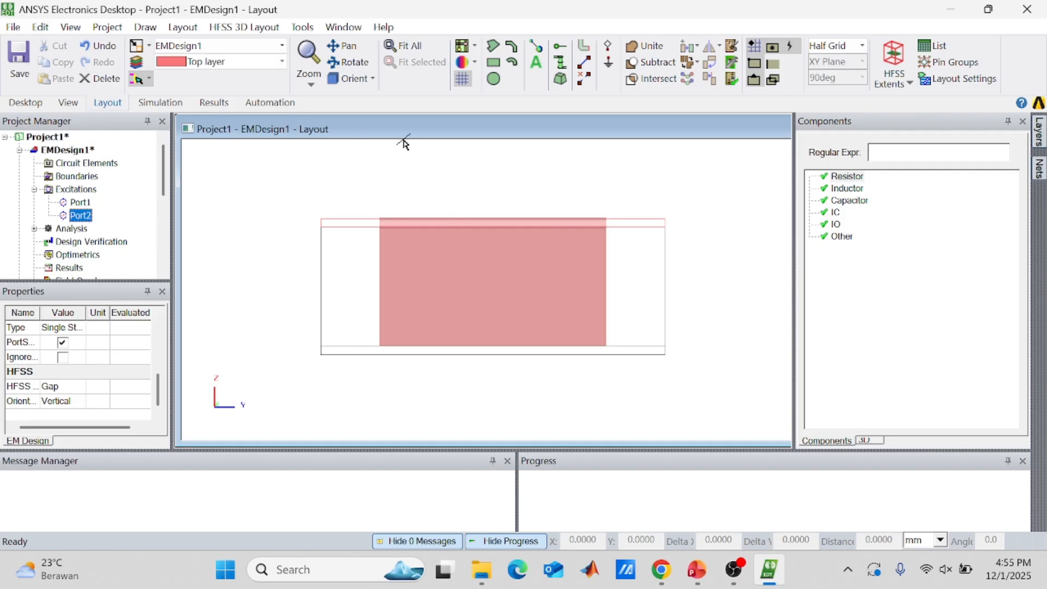
pyautogui.click(394, 48)
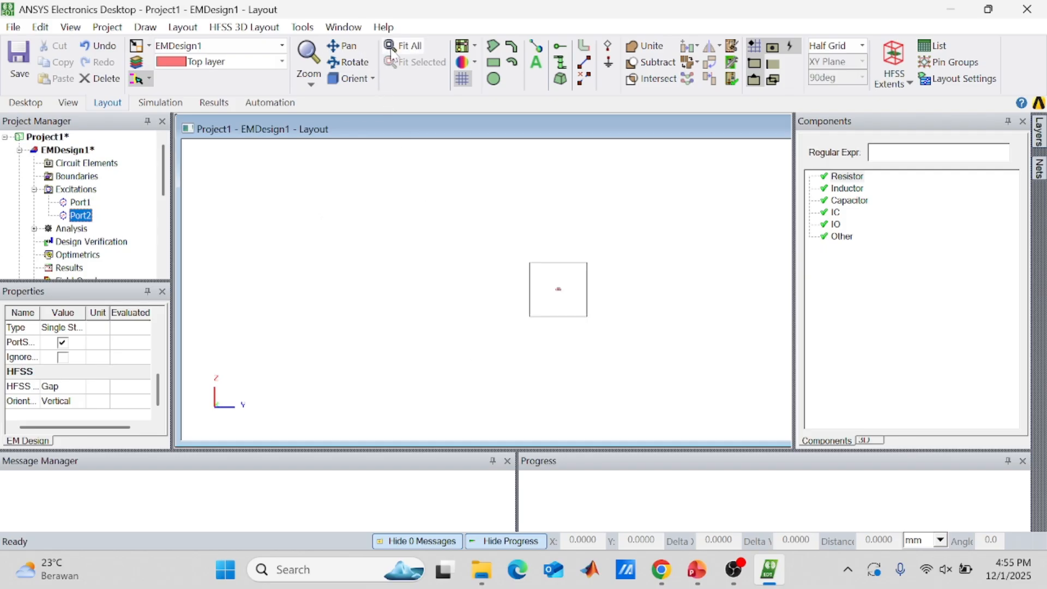
pyautogui.click(375, 79)
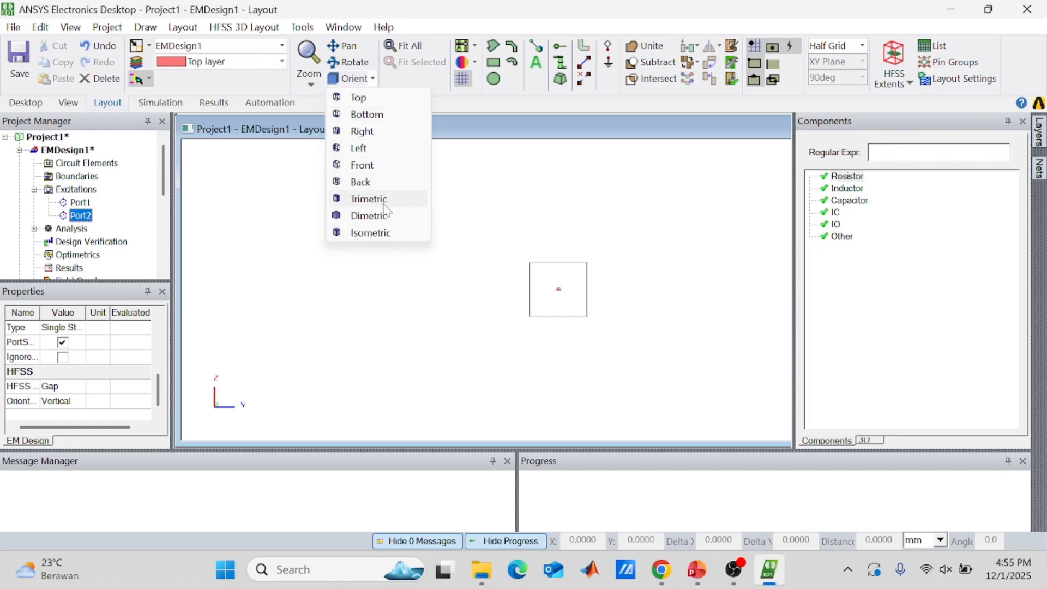
pyautogui.click(600, 129)
pyautogui.scroll(3, 550, 284)
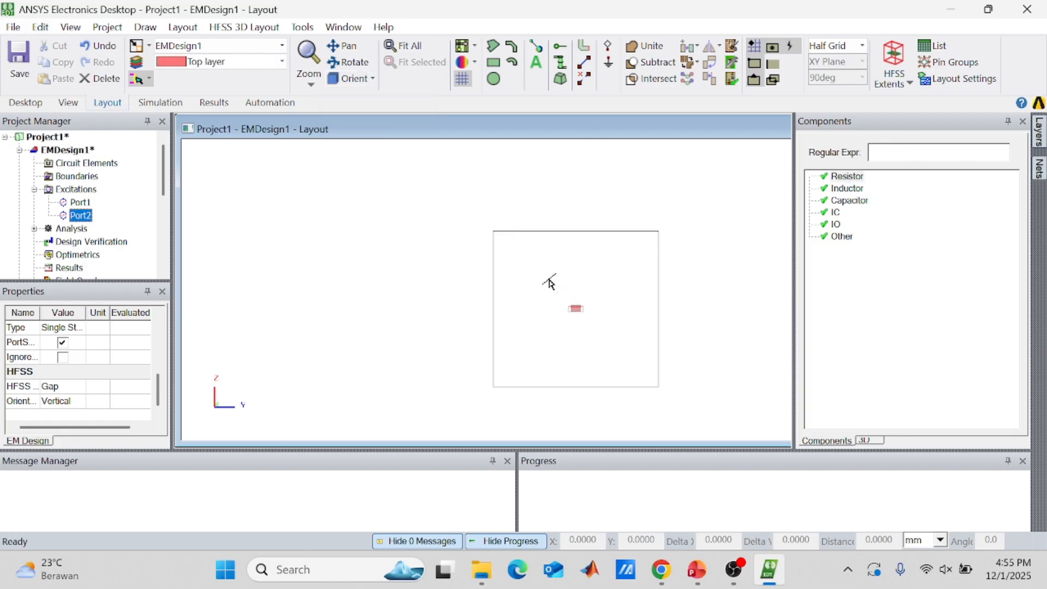
pyautogui.scroll(3, 550, 283)
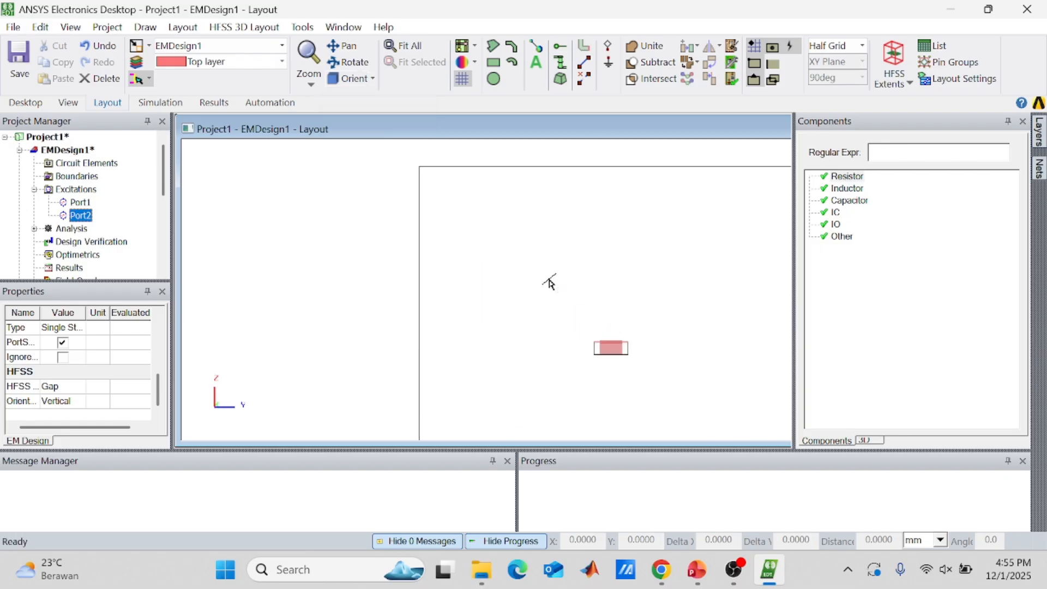
pyautogui.click(343, 46)
pyautogui.moveTo(683, 327); pyautogui.dragTo(536, 239)
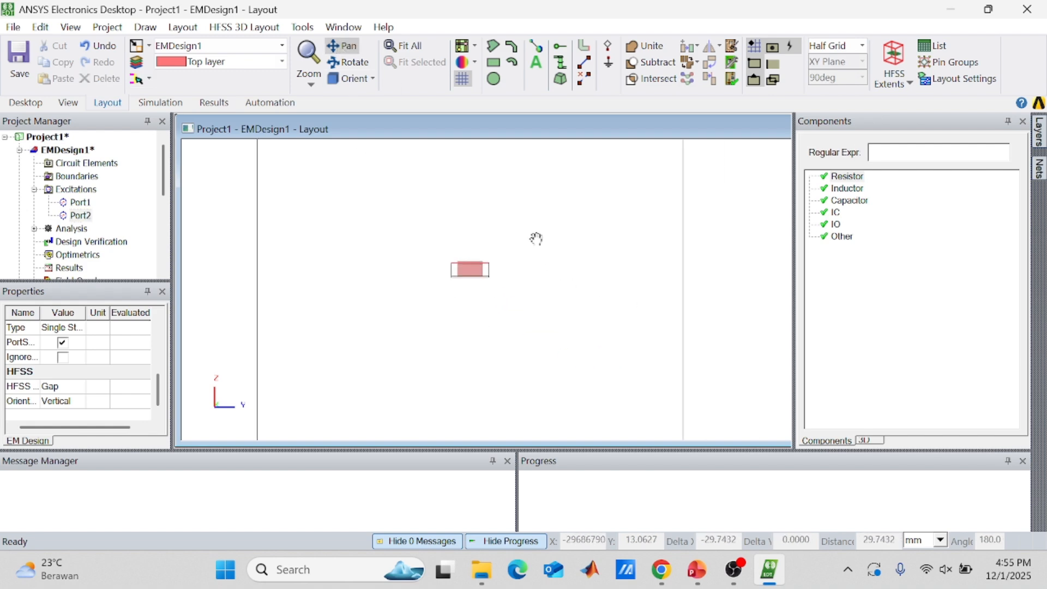
# Step: Set the dielectric horizontal padding of the HFSS model extents to 0.1 and inspect the widened substrate around the line
pyautogui.click(909, 83)
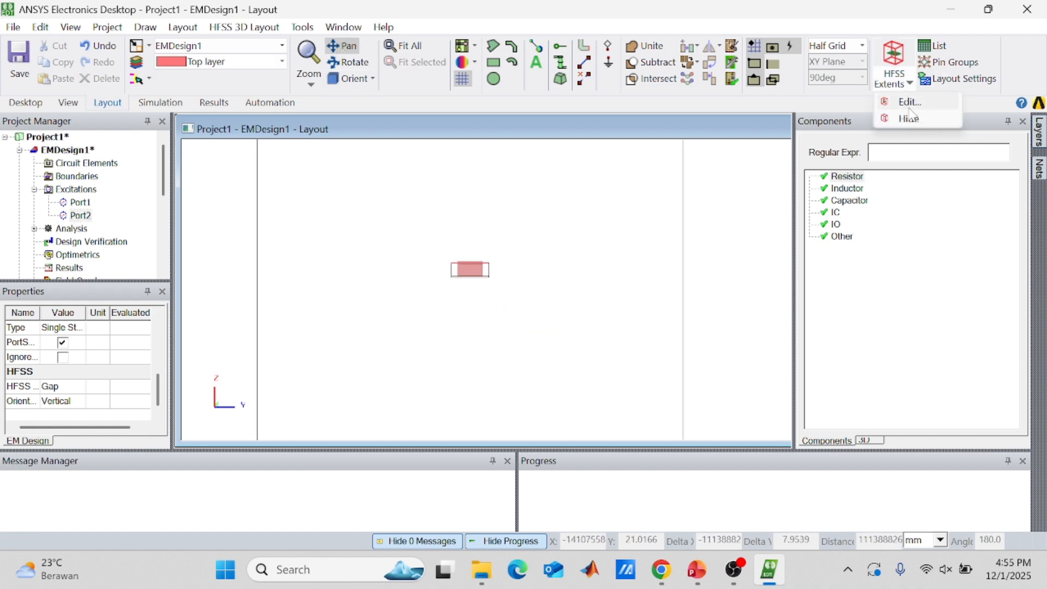
pyautogui.click(909, 101)
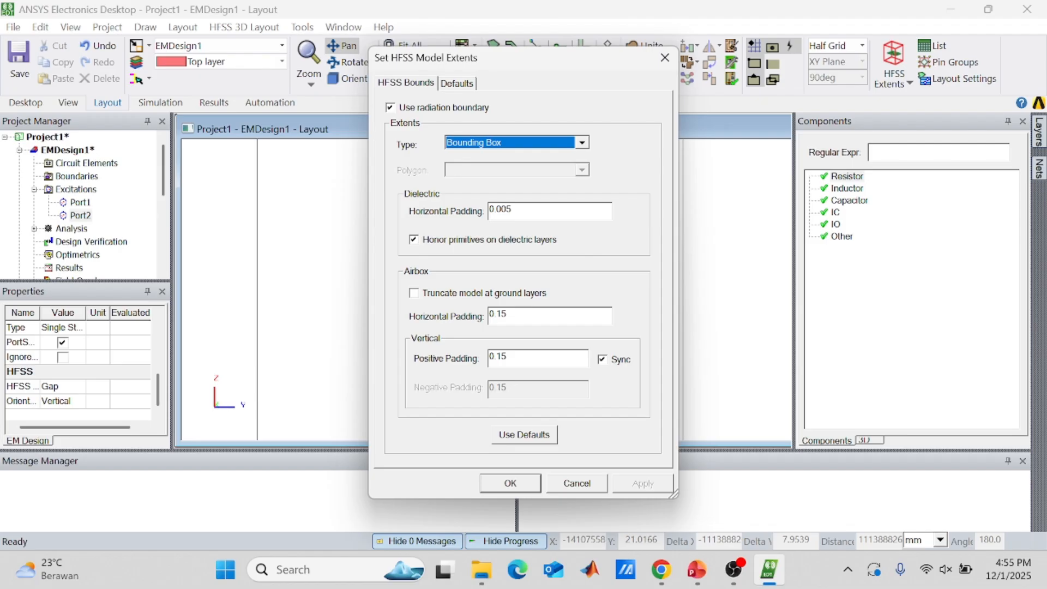
pyautogui.click(514, 210)
pyautogui.write('1')
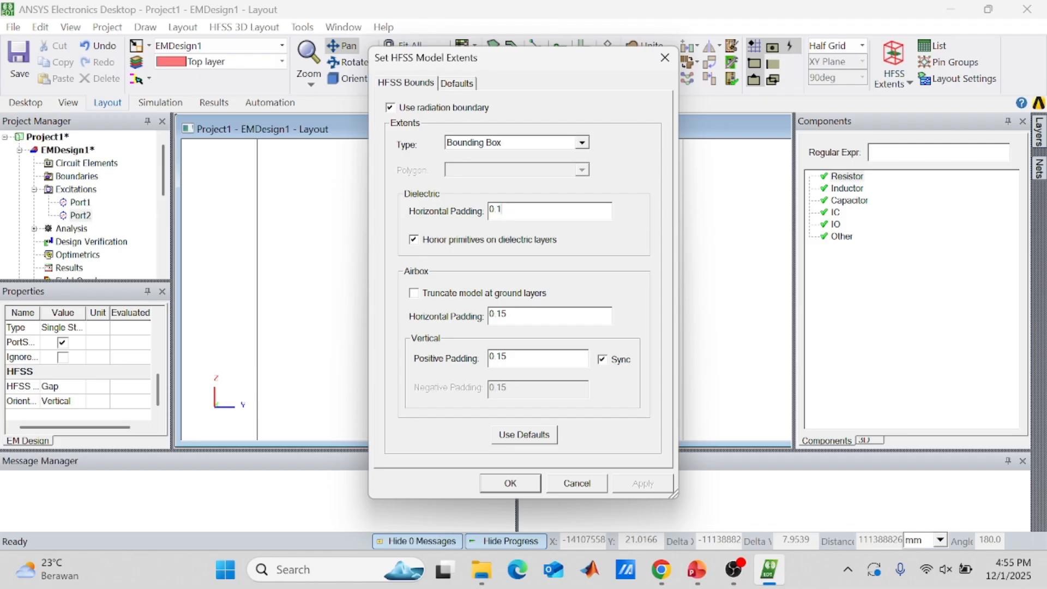
pyautogui.click(518, 482)
pyautogui.scroll(3, 469, 279)
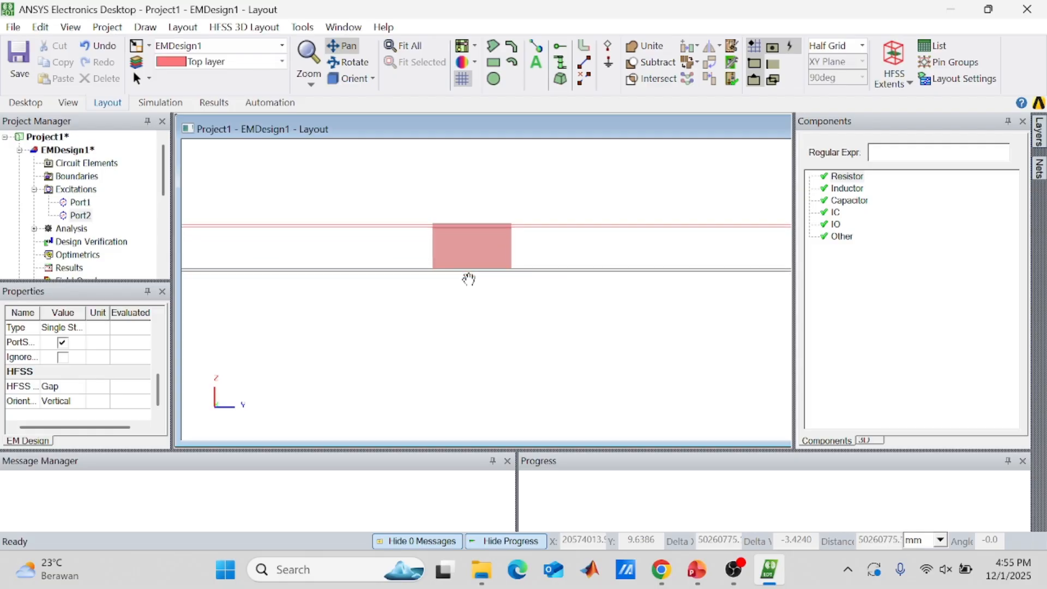
pyautogui.scroll(-3, 469, 279)
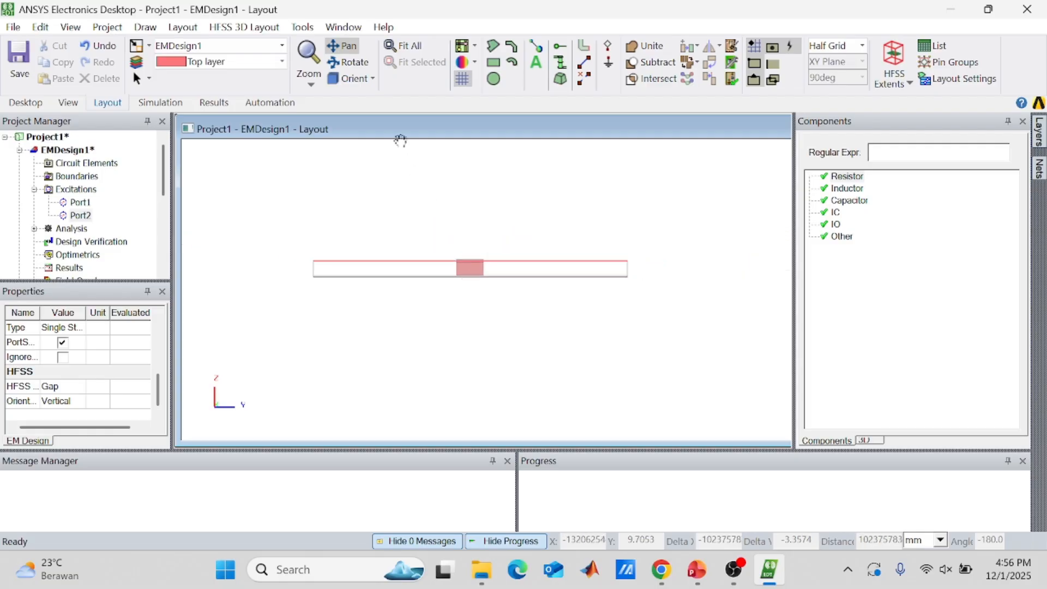
pyautogui.click(373, 79)
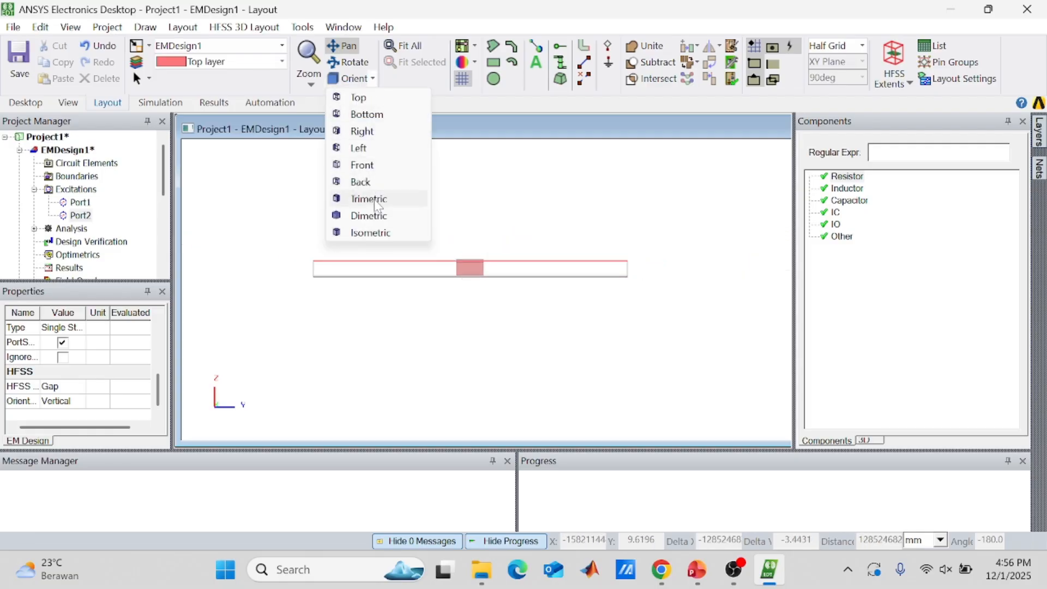
pyautogui.click(363, 216)
pyautogui.scroll(-5, 446, 274)
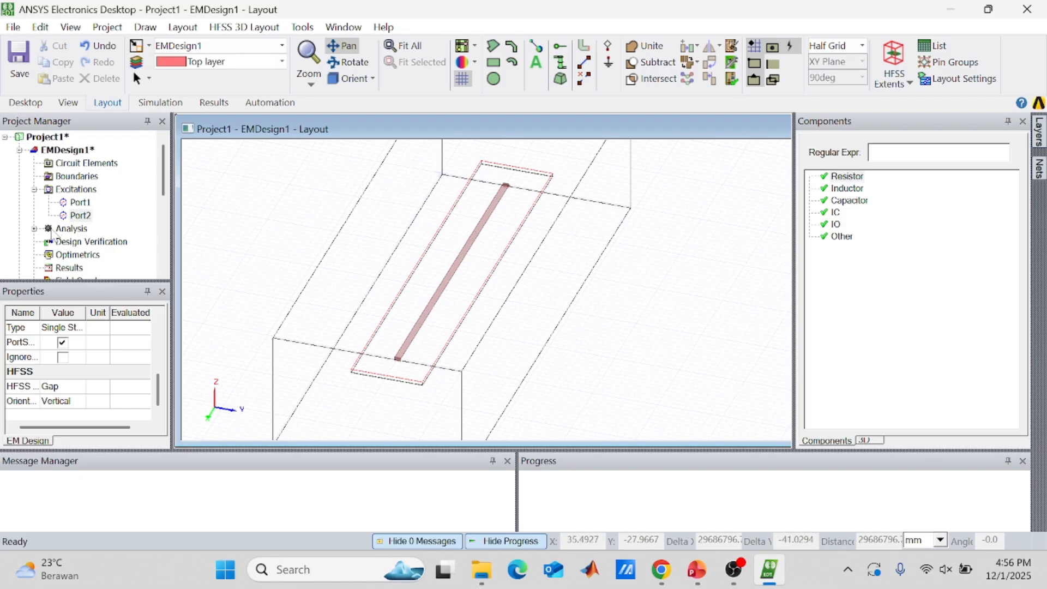
# Step: Add an HFSS solution setup with a single 5 GHz solution frequency and a maximum of 20 passes
pyautogui.click(53, 232)
pyautogui.rightClick(52, 231)
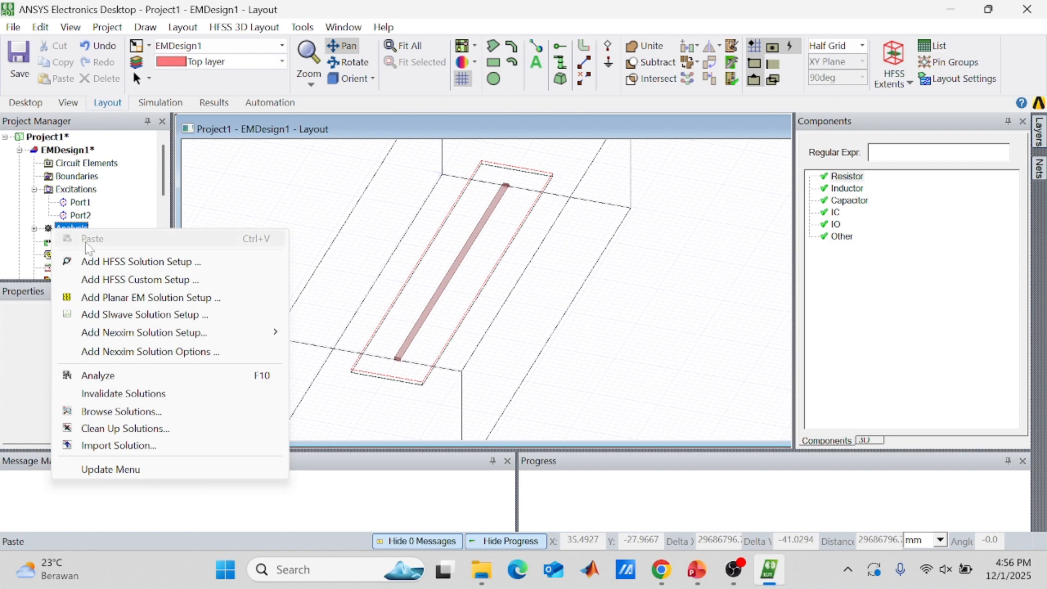
pyautogui.click(113, 260)
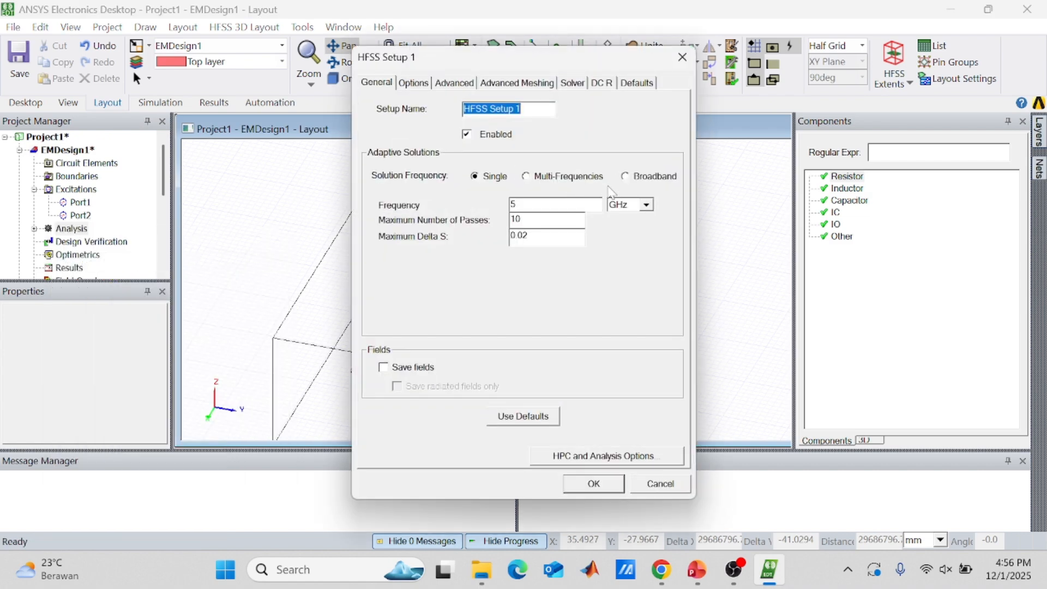
pyautogui.click(518, 205)
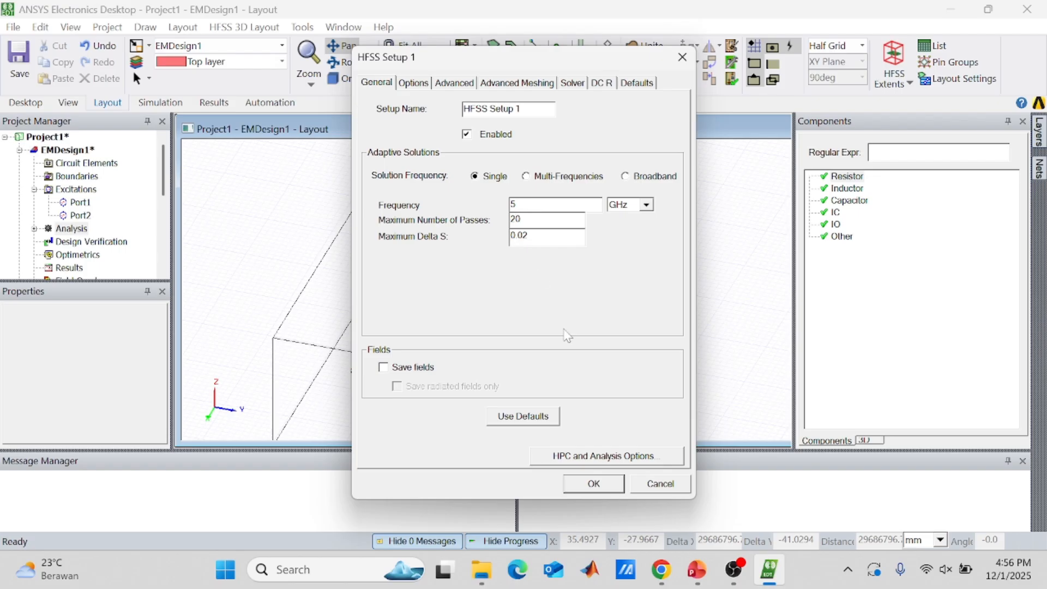
pyautogui.click(586, 489)
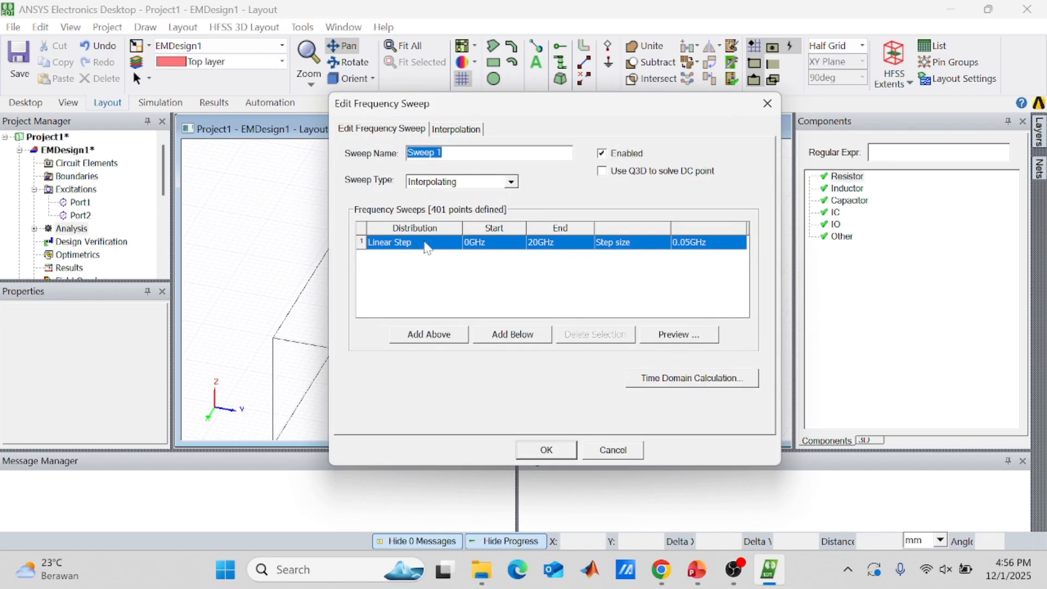
# Step: Set the end frequency of the interpolating linear-step sweep to 5 GHz and expand the design's analysis entries
pyautogui.click(536, 242)
pyautogui.click(540, 243)
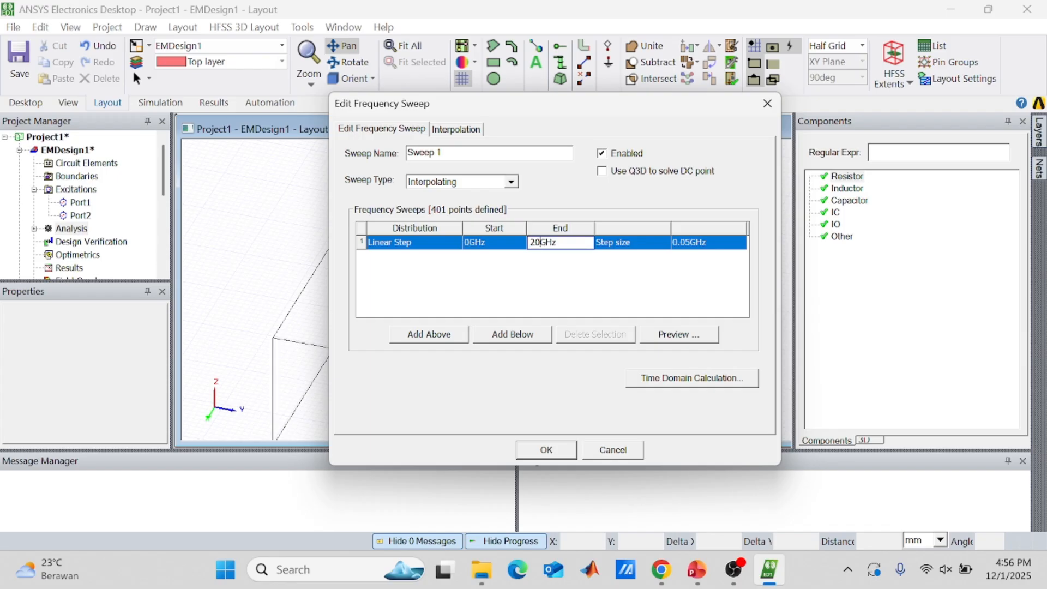
pyautogui.press('BackSpace')
pyautogui.press('BackSpace')
pyautogui.write('5')
pyautogui.click(648, 276)
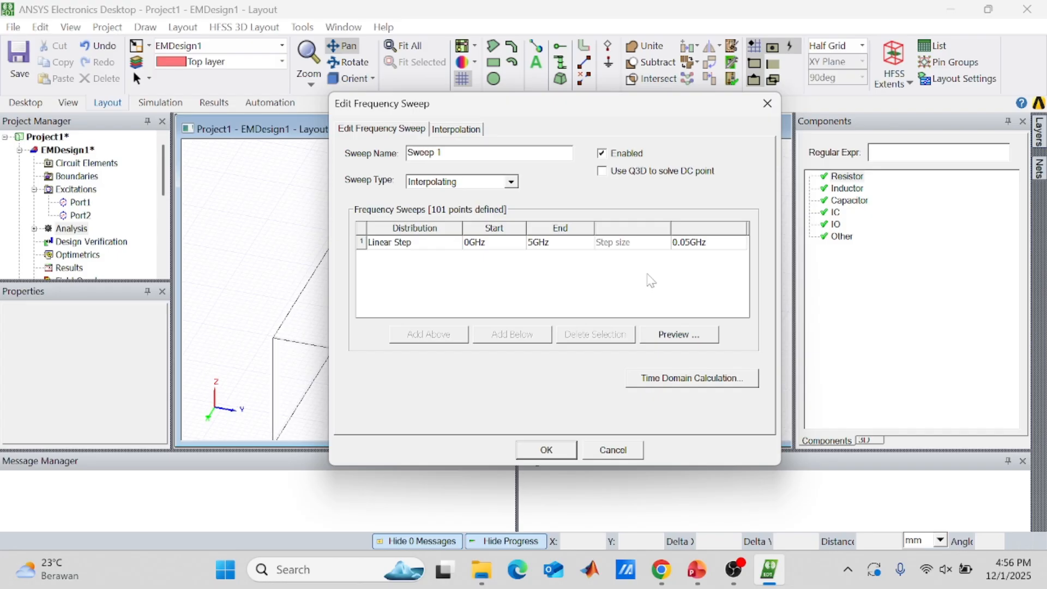
pyautogui.click(555, 451)
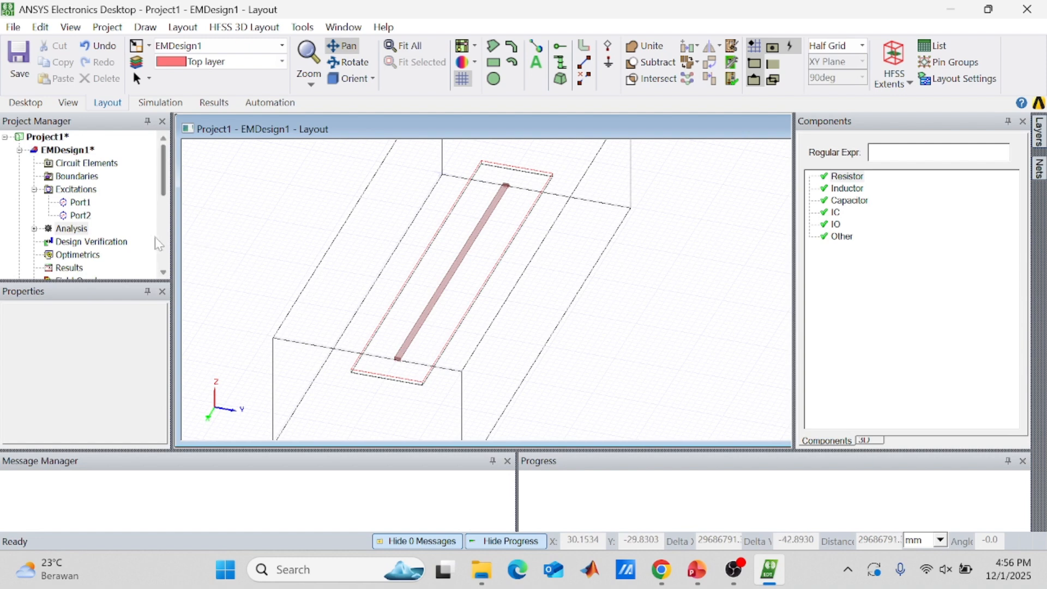
pyautogui.click(34, 229)
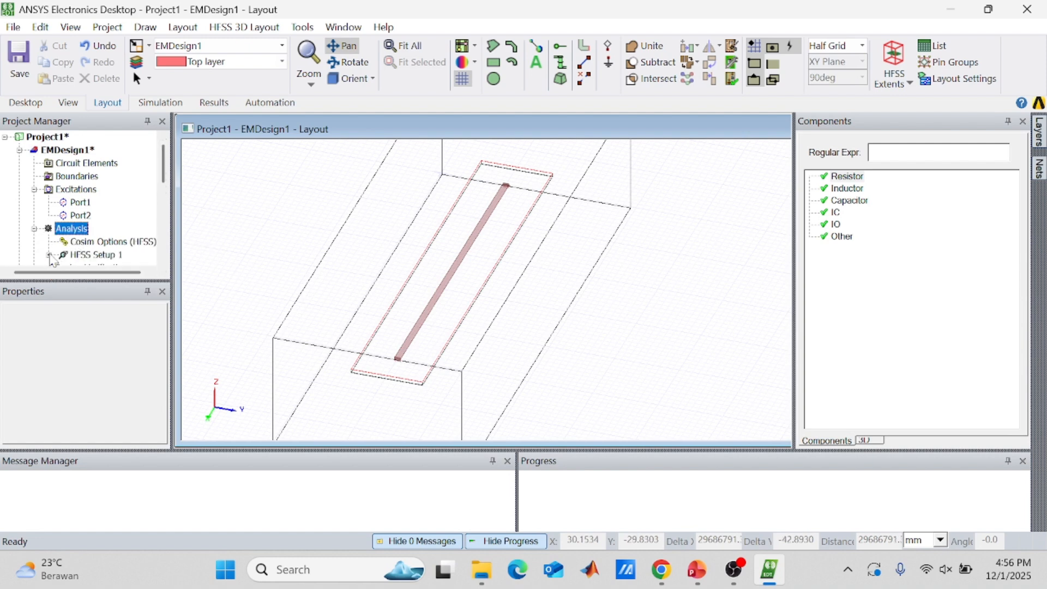
# Step: Run the validation check on EMDesign1 and analyze the design with HFSS Setup 1 and its Sweep 1
pyautogui.click(49, 256)
pyautogui.click(99, 255)
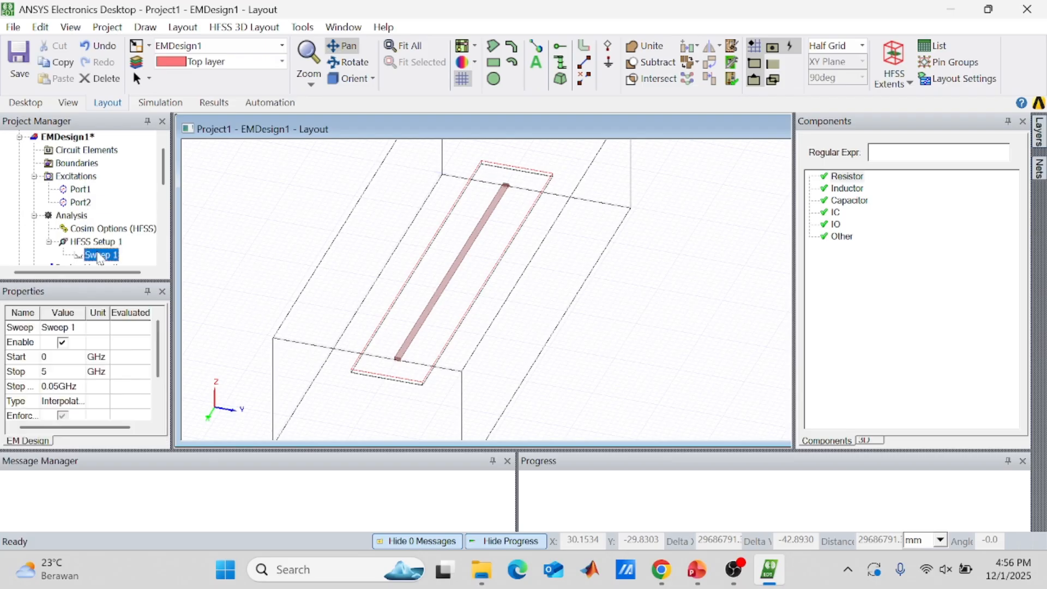
pyautogui.click(160, 102)
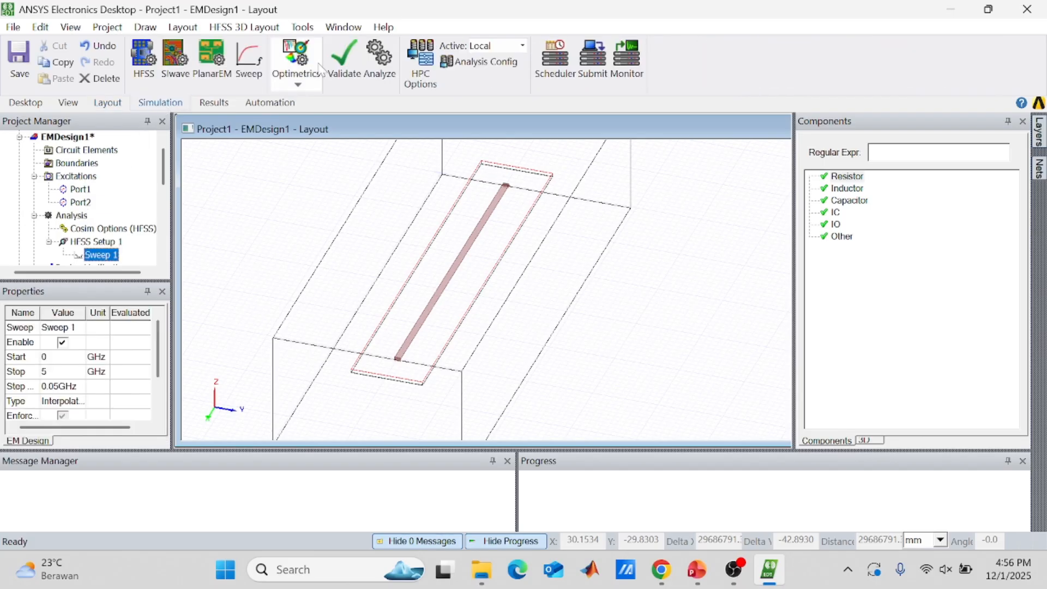
pyautogui.click(345, 60)
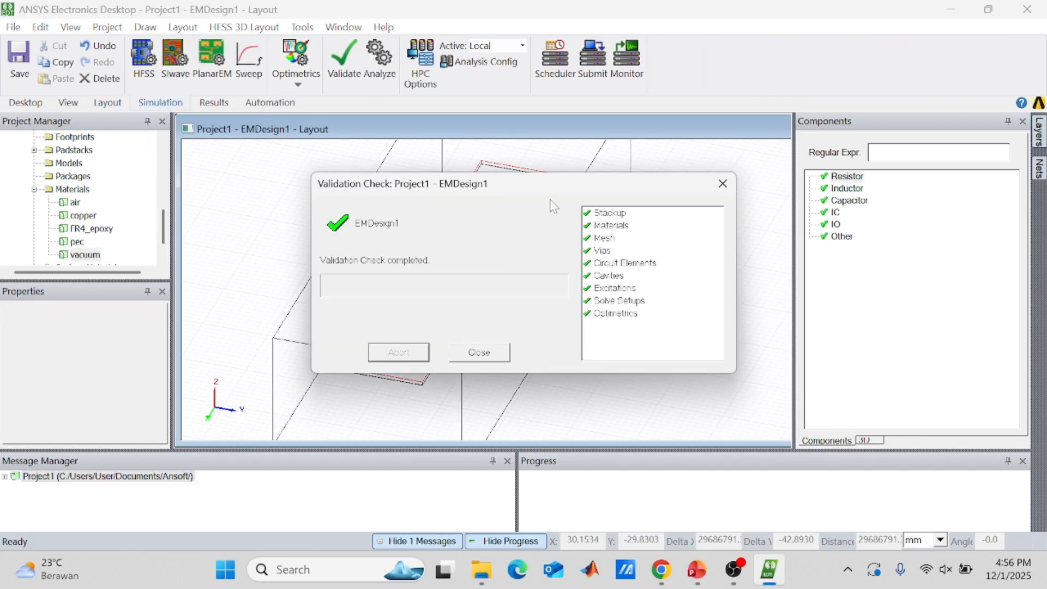
pyautogui.click(478, 353)
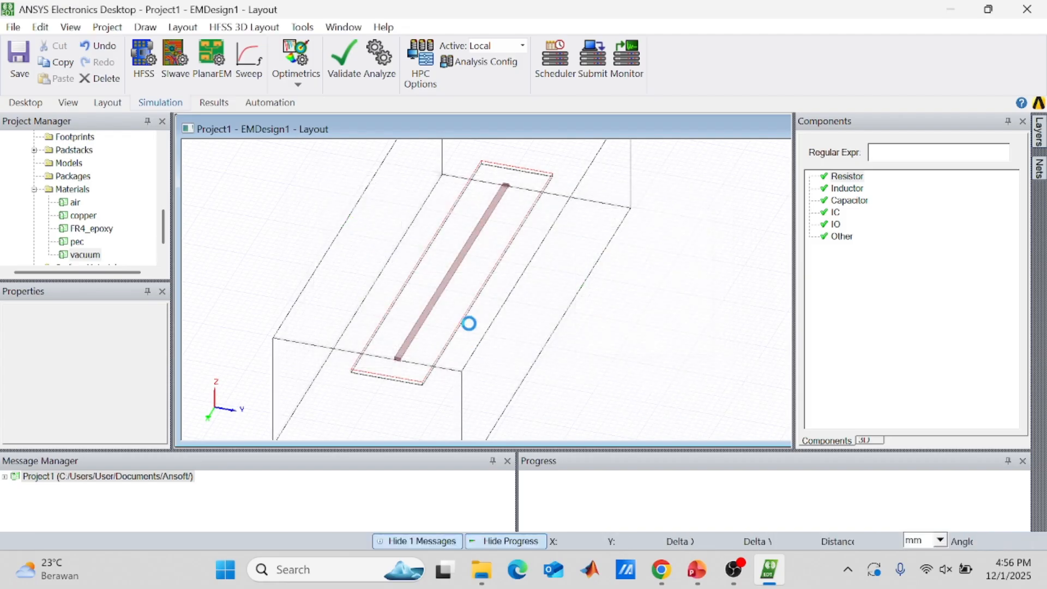
pyautogui.click(378, 65)
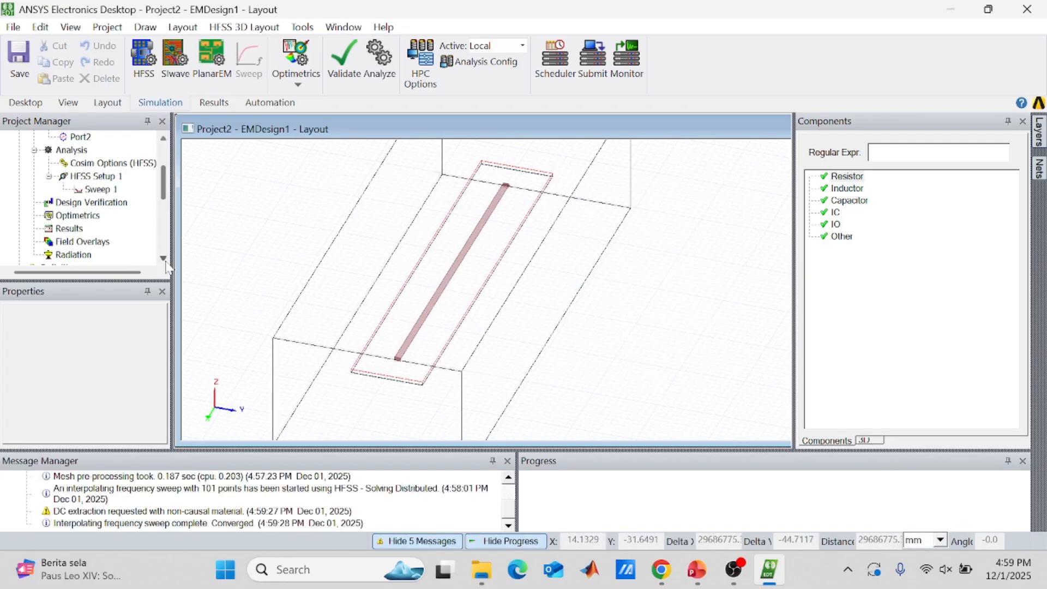
# Step: Create a rectangular S-parameter plot in dB of S(Port1,Port1) and S(Port2,Port1) for Sweep 1, and maximize it to inspect both curves
pyautogui.click(61, 229)
pyautogui.rightClick(59, 230)
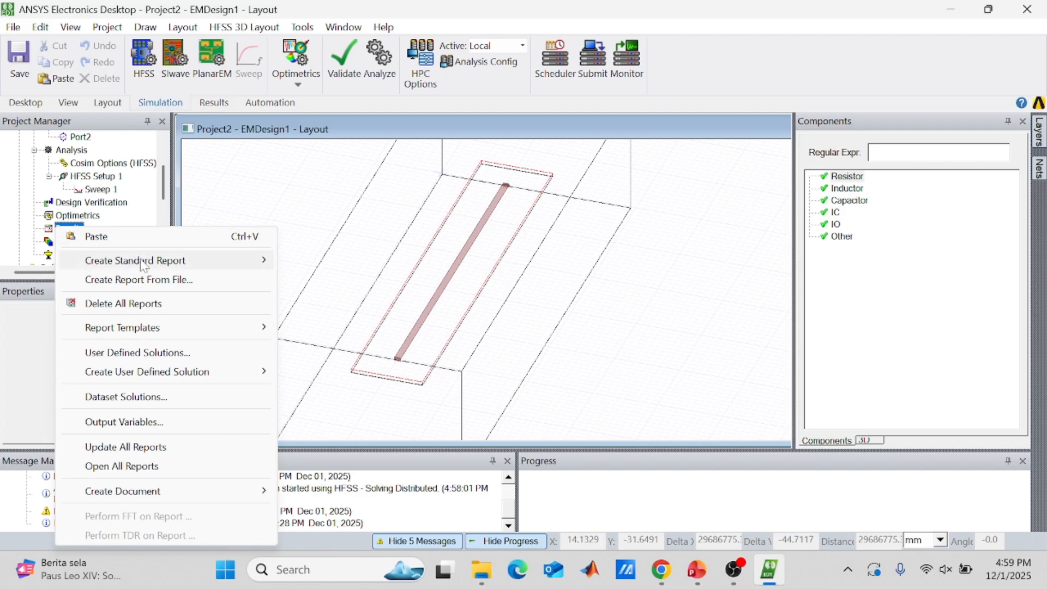
pyautogui.moveTo(144, 262)
pyautogui.click(312, 262)
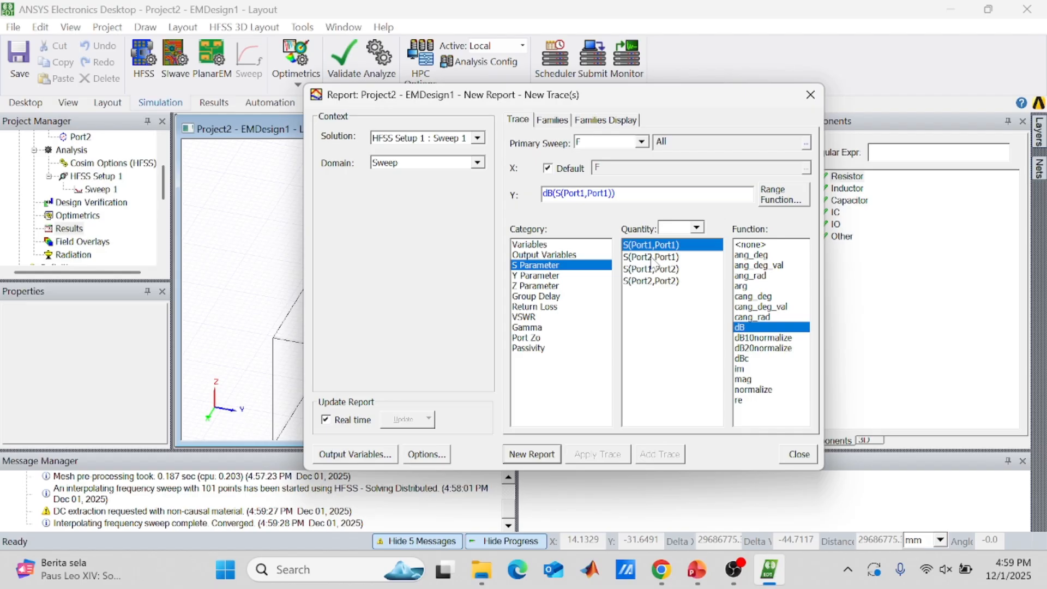
pyautogui.keyDown('ctrl'); pyautogui.click(651, 256); pyautogui.keyUp('ctrl')
pyautogui.click(532, 453)
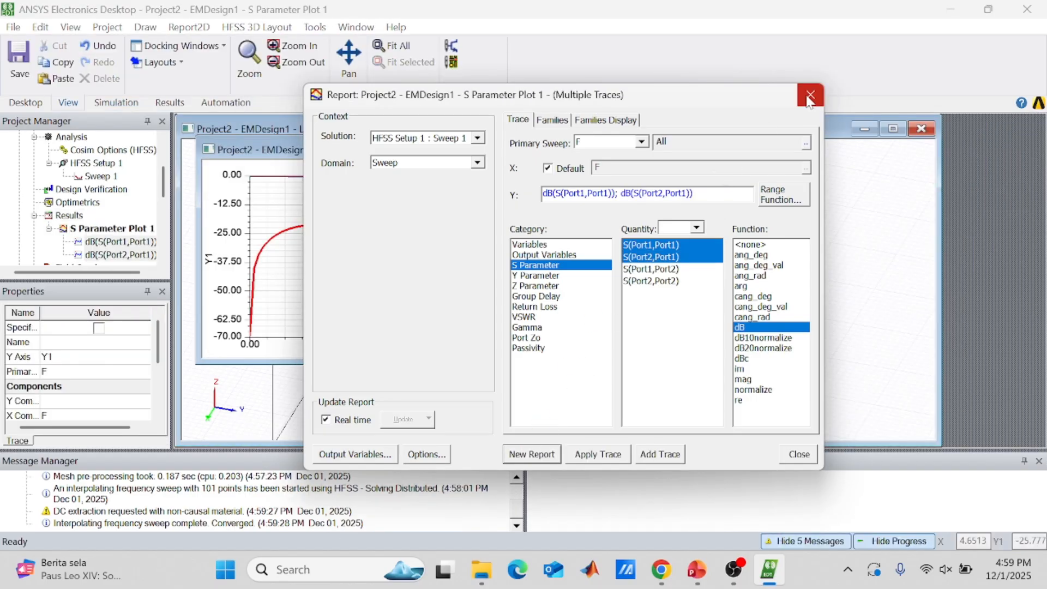
pyautogui.click(809, 97)
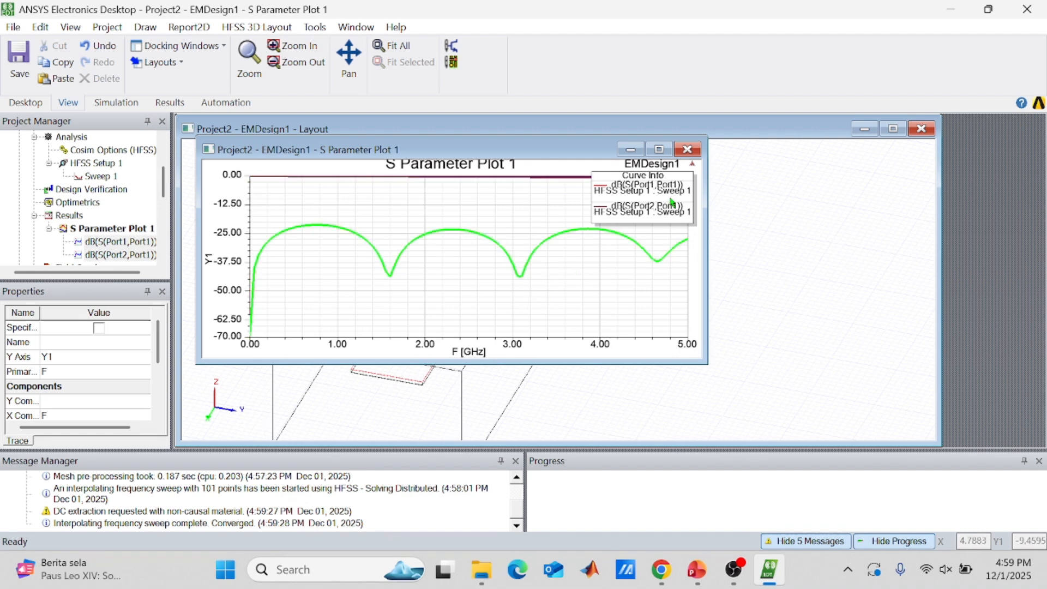
pyautogui.click(658, 150)
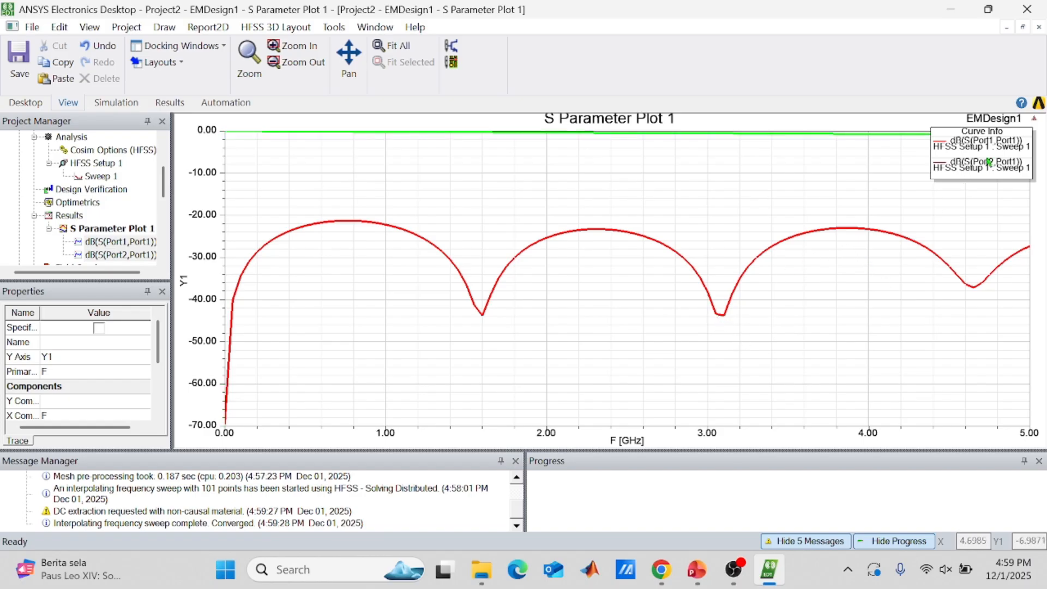
pyautogui.moveTo(1003, 144); pyautogui.dragTo(993, 166)
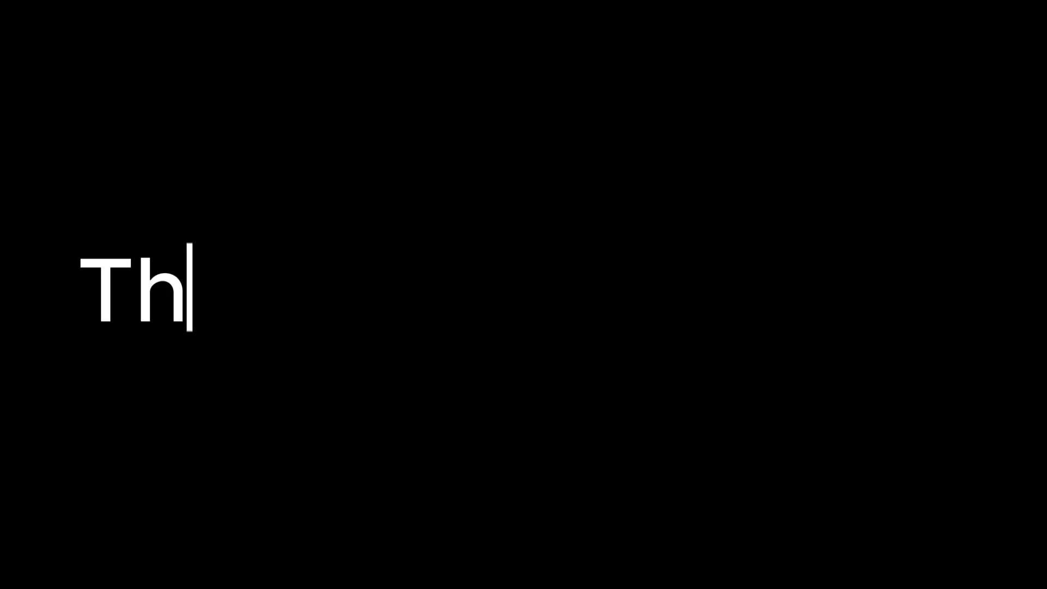